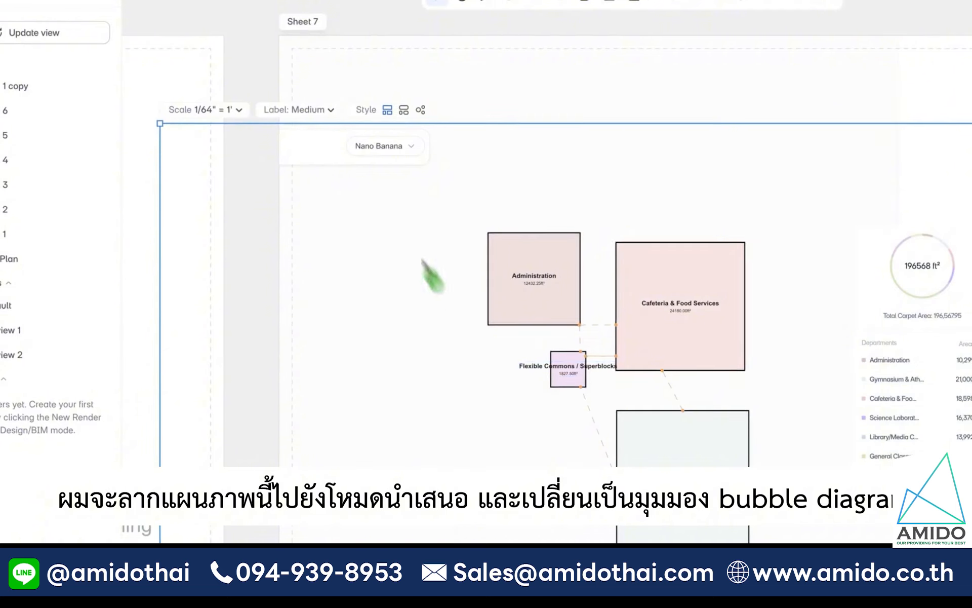
- Switch the department adjacency diagram on Sheet 7 to the bubble diagram style
left_click(420, 110)
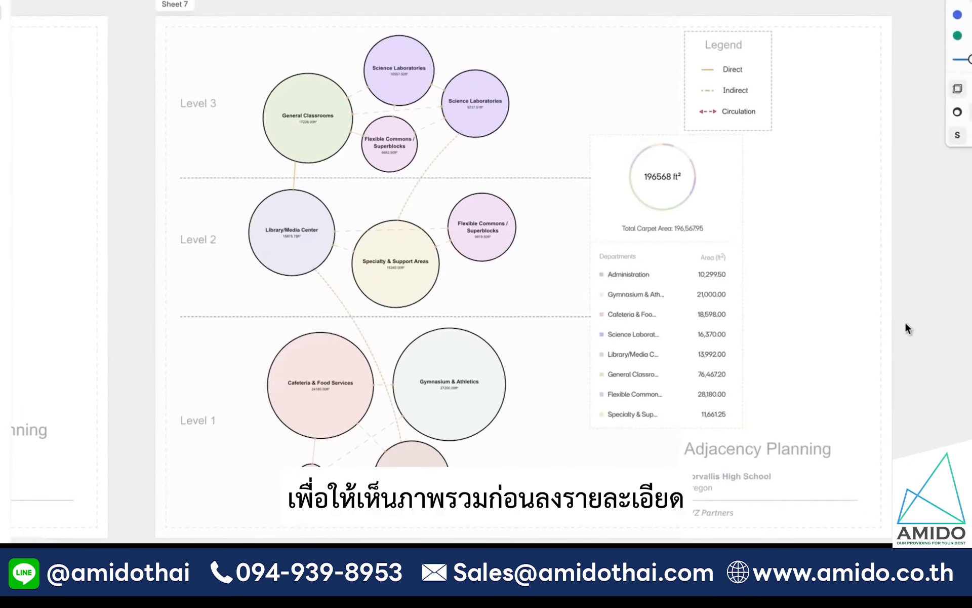
left_click(710, 290)
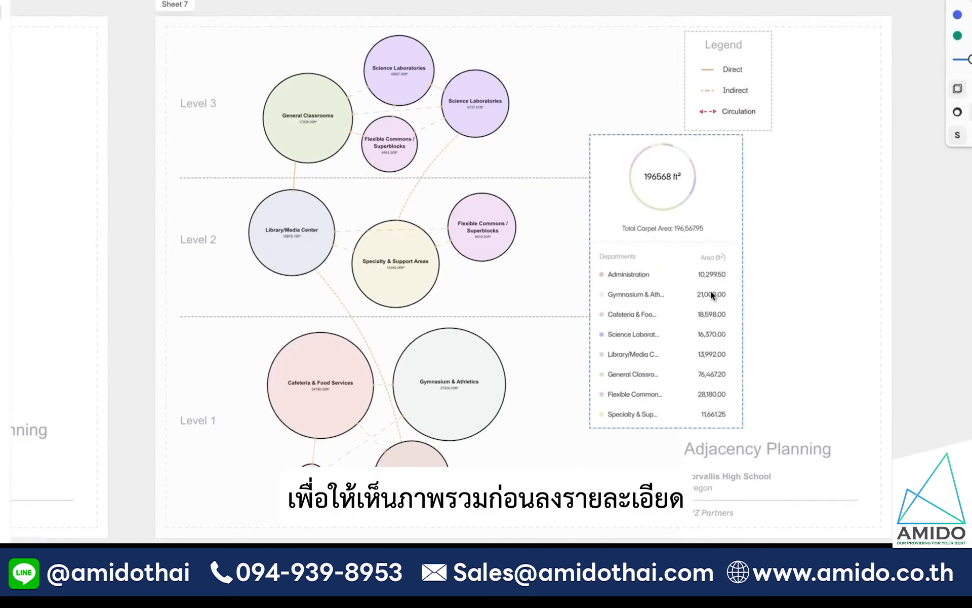
left_click(770, 126)
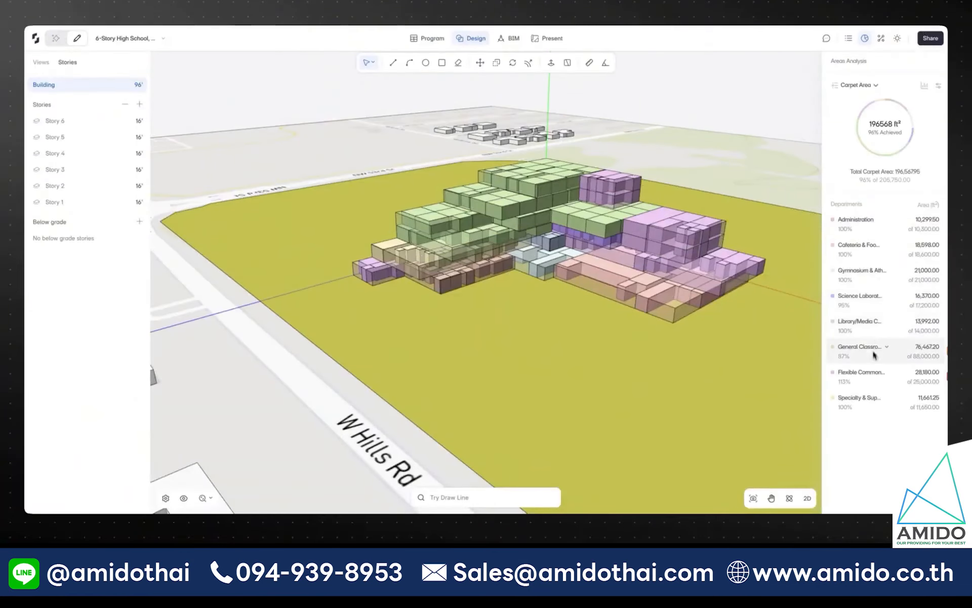
- Filter the selection to Spaces and hide all selected spaces, keeping only the department masses in the 3D model
middle_click_drag(719, 386, 625, 350)
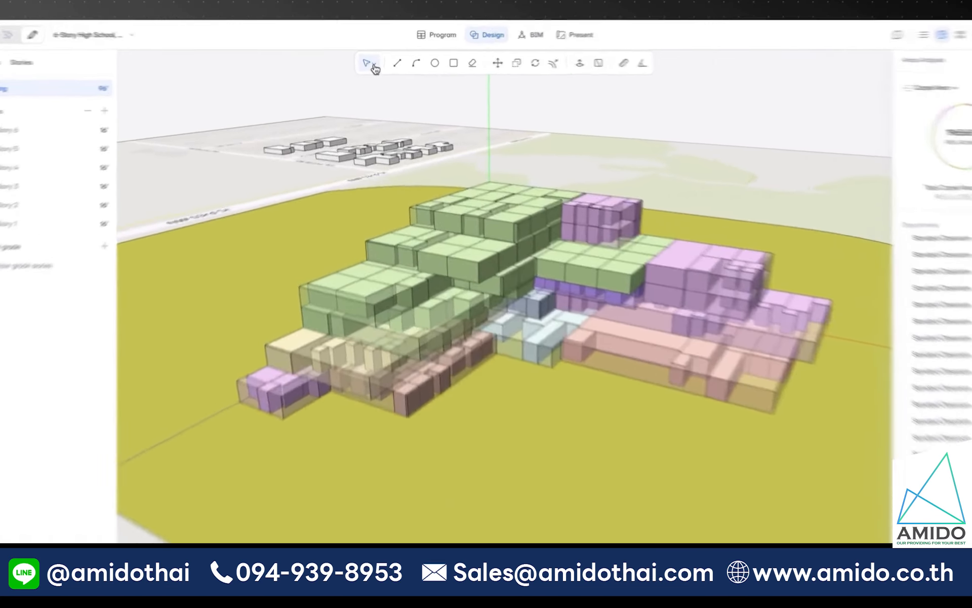
left_click(372, 62)
mouse_move(410, 115)
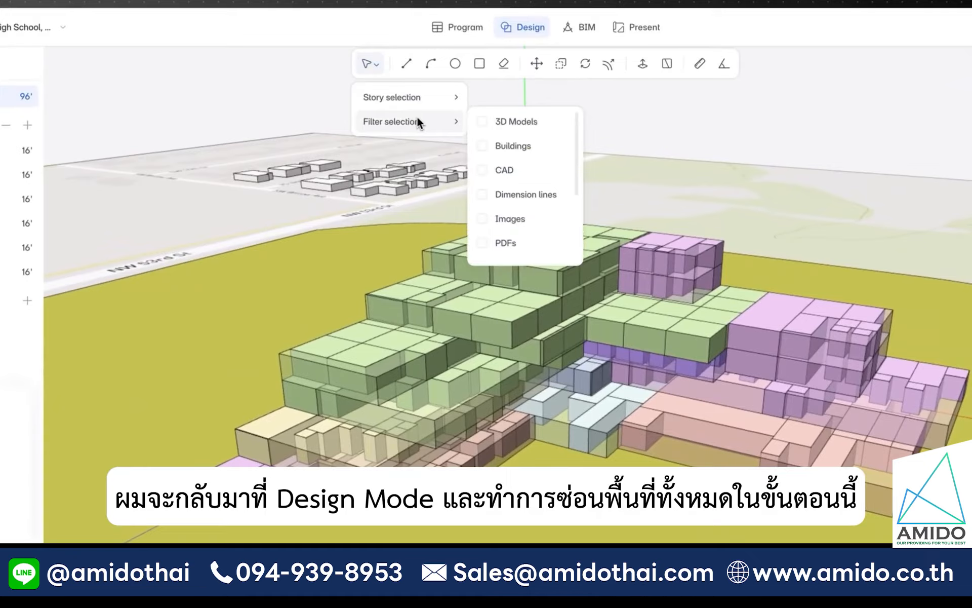
scroll(526, 149, "down", 3)
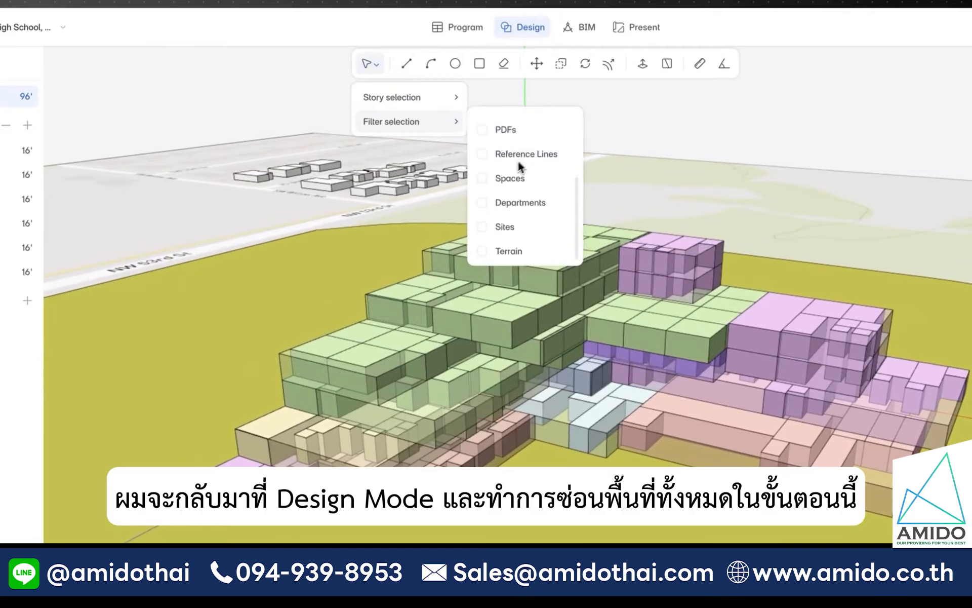
left_click(484, 178)
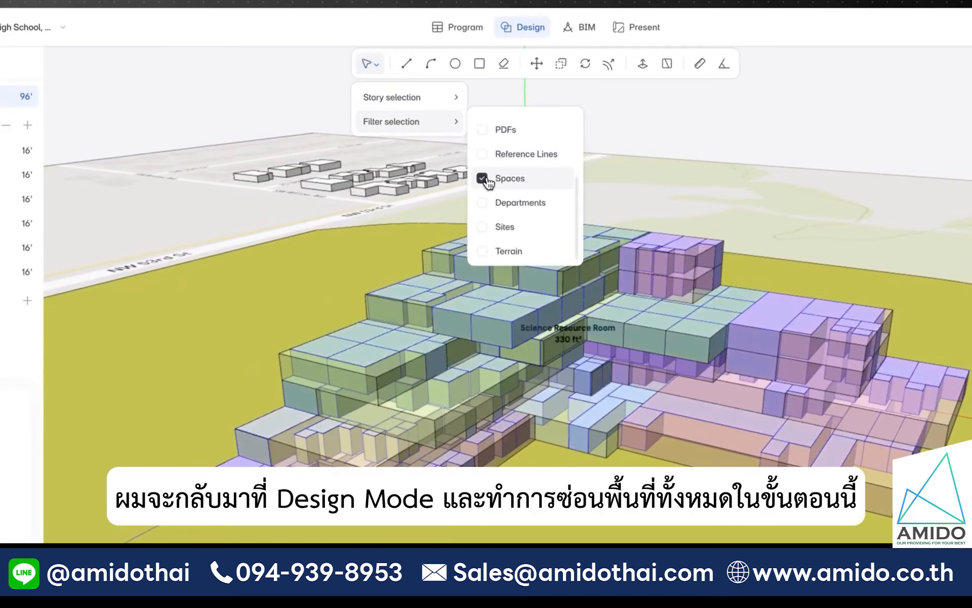
right_click(506, 311)
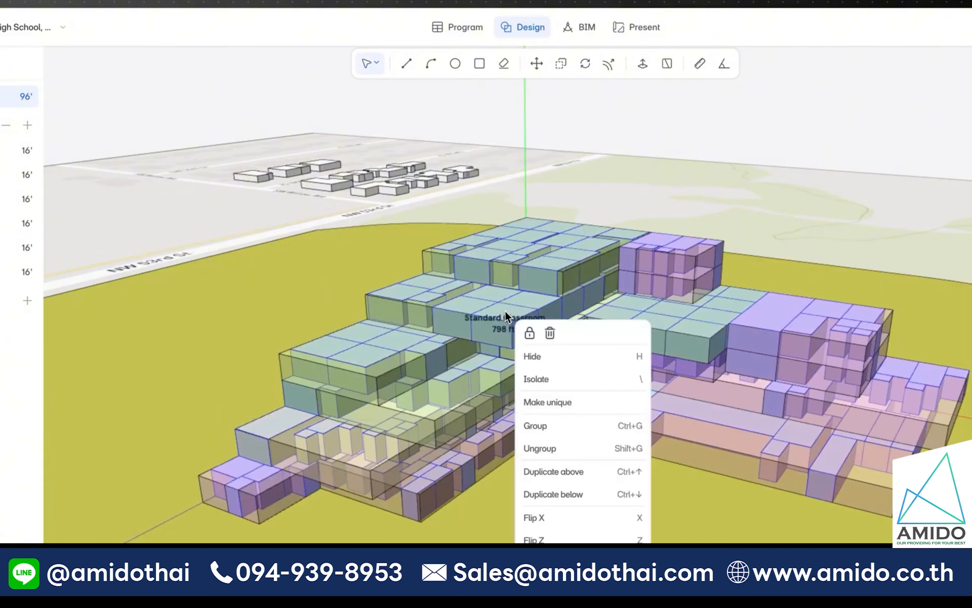
left_click(539, 357)
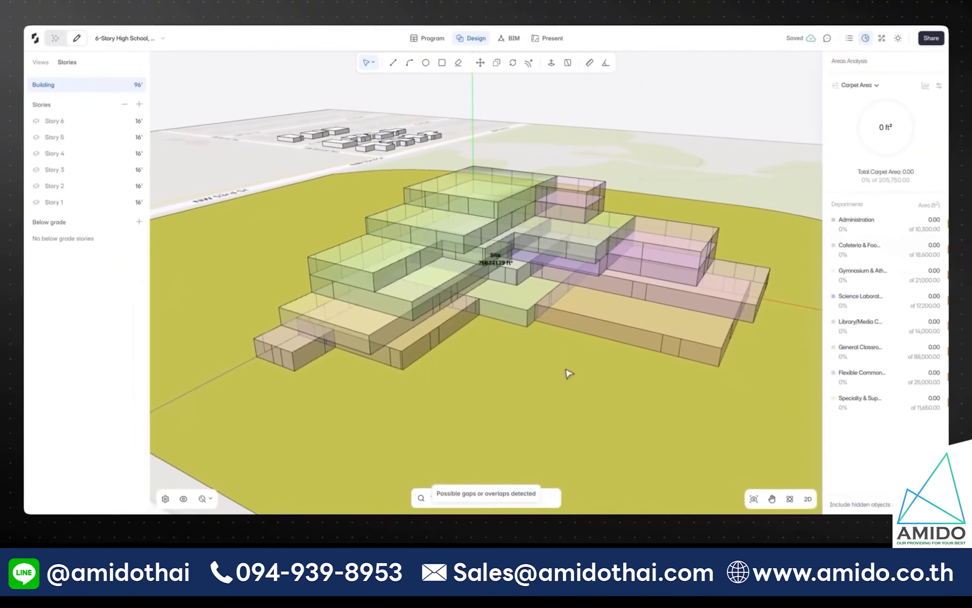
- Pick the General Classrooms department mass on Story 3 and open the Plan 3 view
middle_click_drag(571, 377, 510, 402)
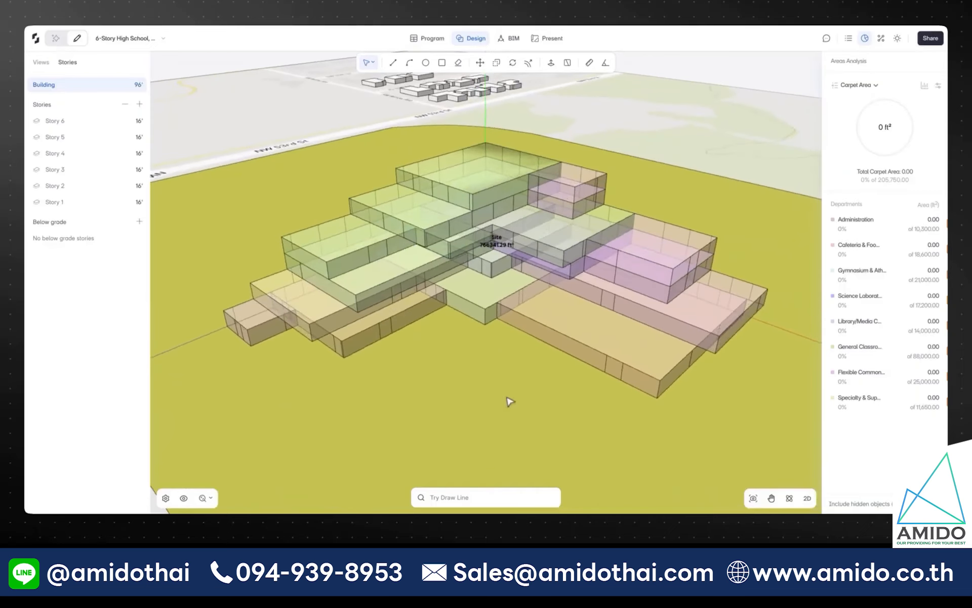
left_click(367, 287)
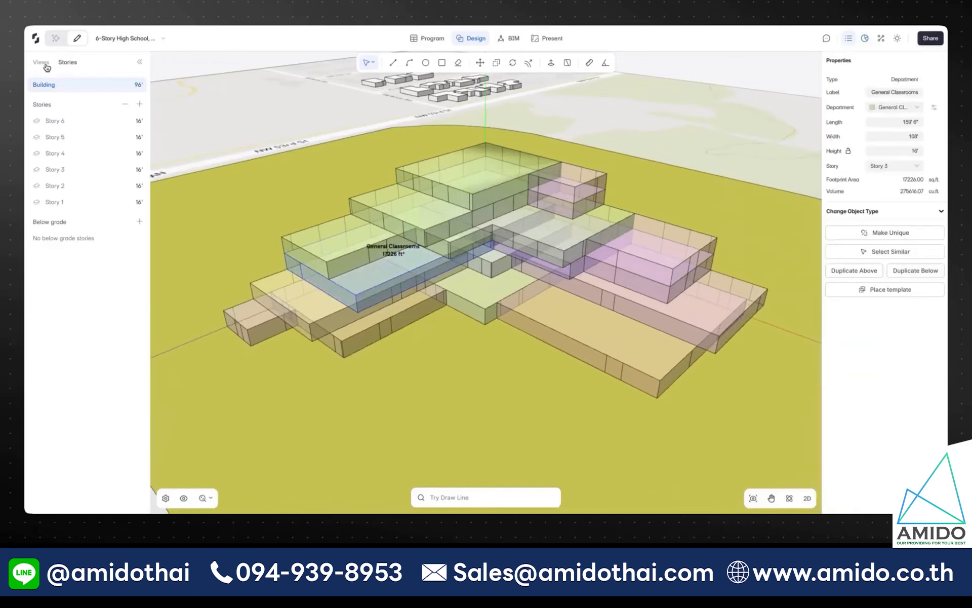
left_click(66, 148)
left_click(535, 346)
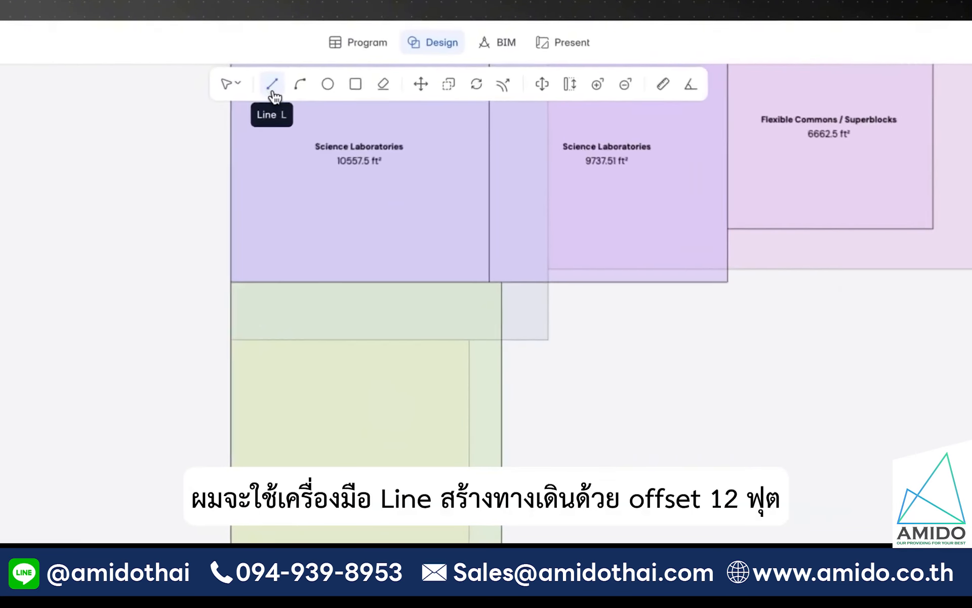
- Draw a corridor space with the Line tool, using a 12' External offset, from the lower to the upper edge of General Classrooms
left_click(378, 70)
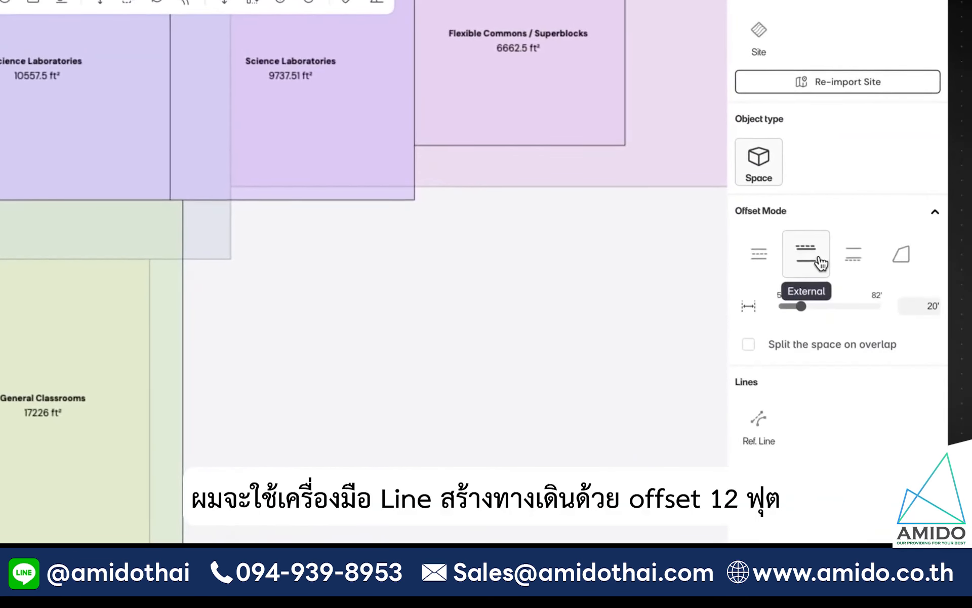
double_click(927, 306)
type("12")
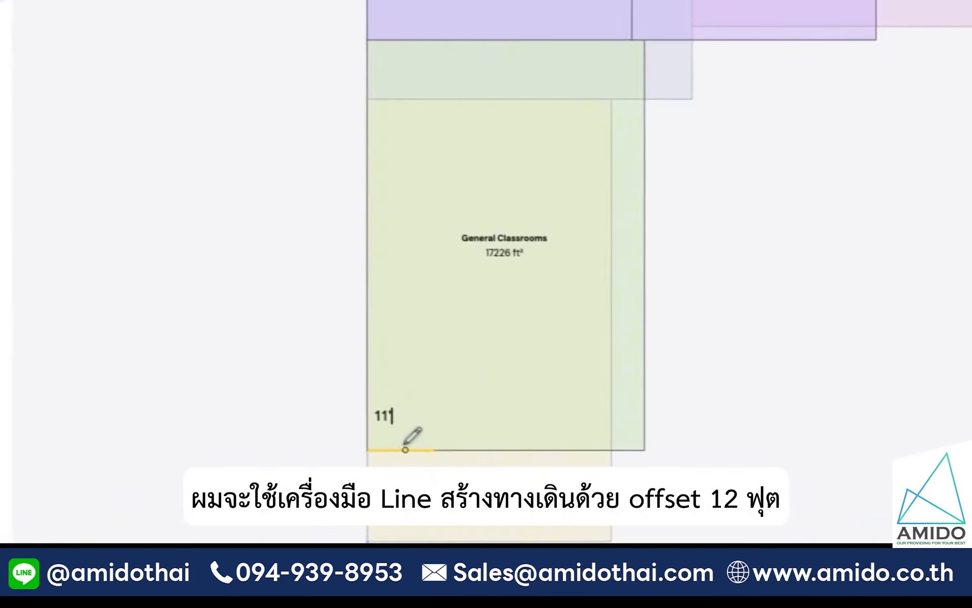
left_click(456, 455)
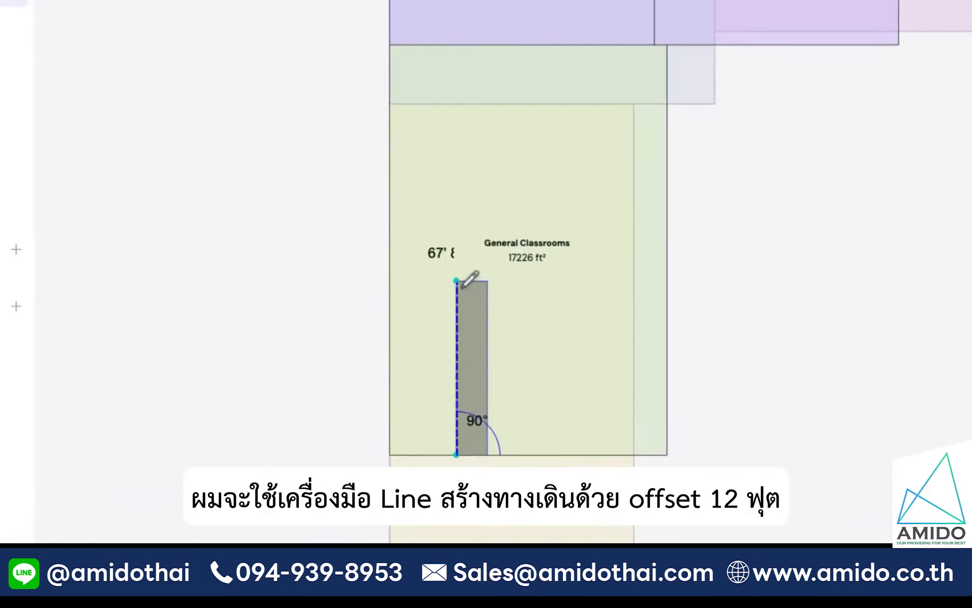
left_click(457, 44)
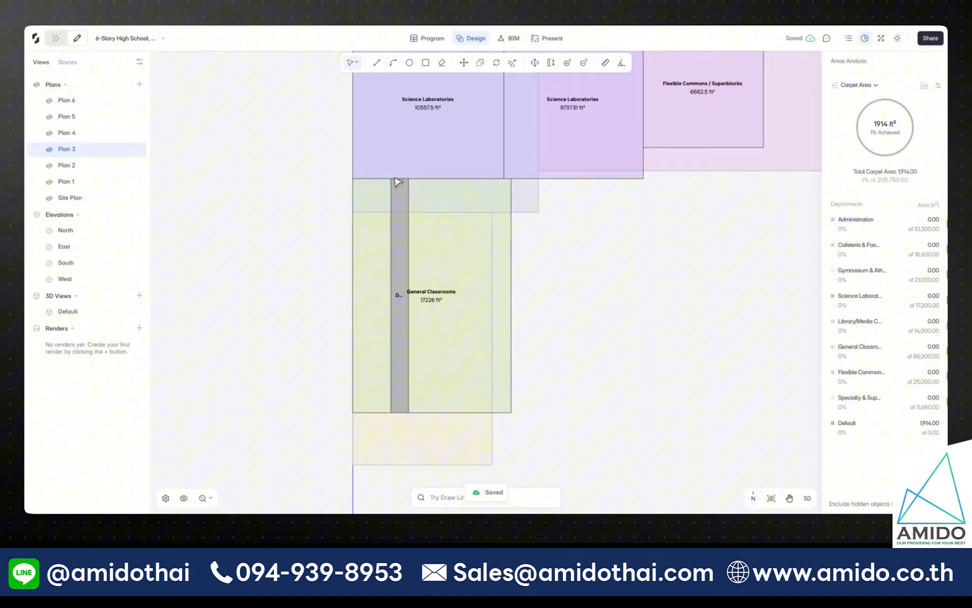
- Label the corridor space Circulation and start a new department named Circulation for it
left_click(398, 332)
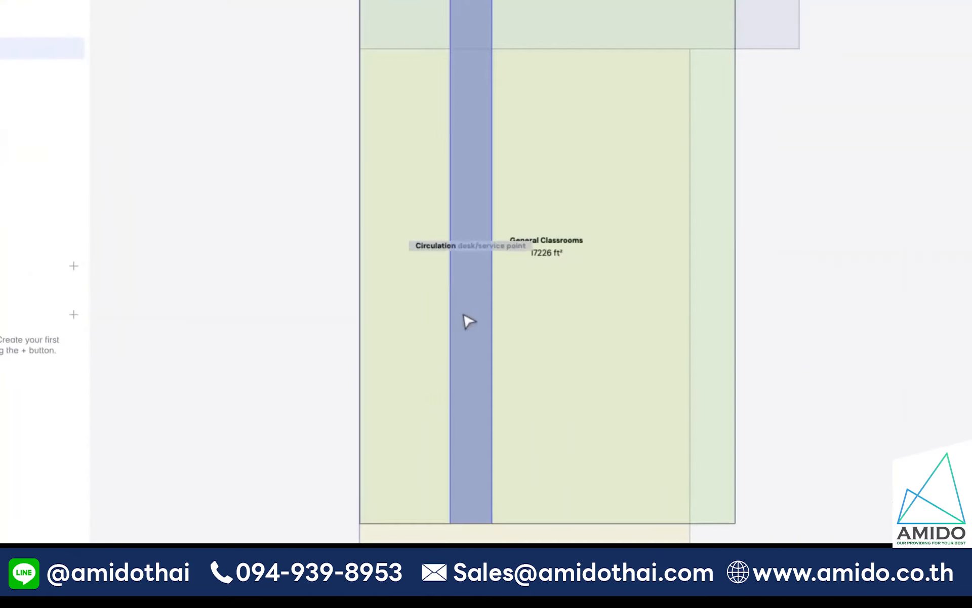
key("Return")
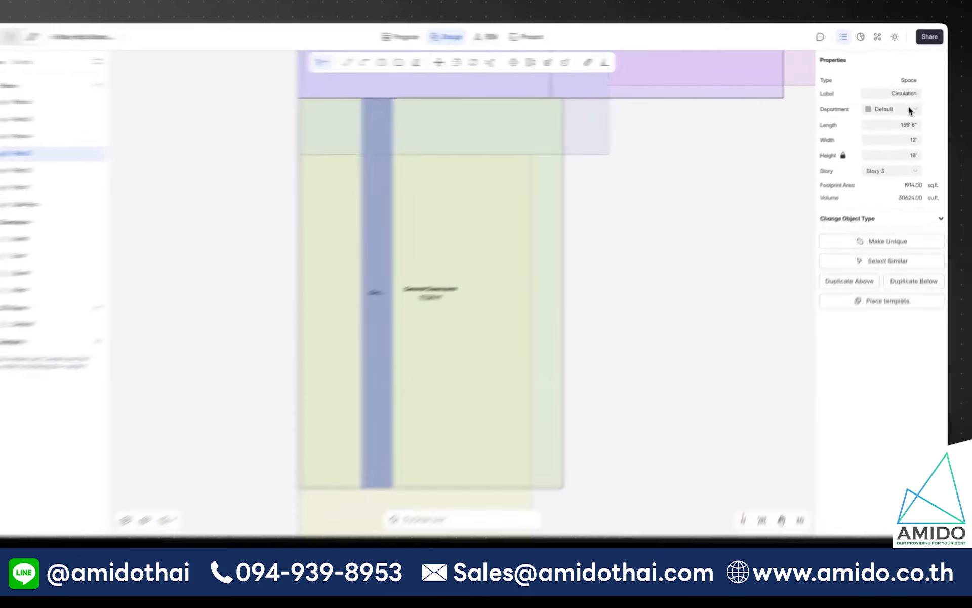
left_click(891, 129)
scroll(889, 248, "down", 1)
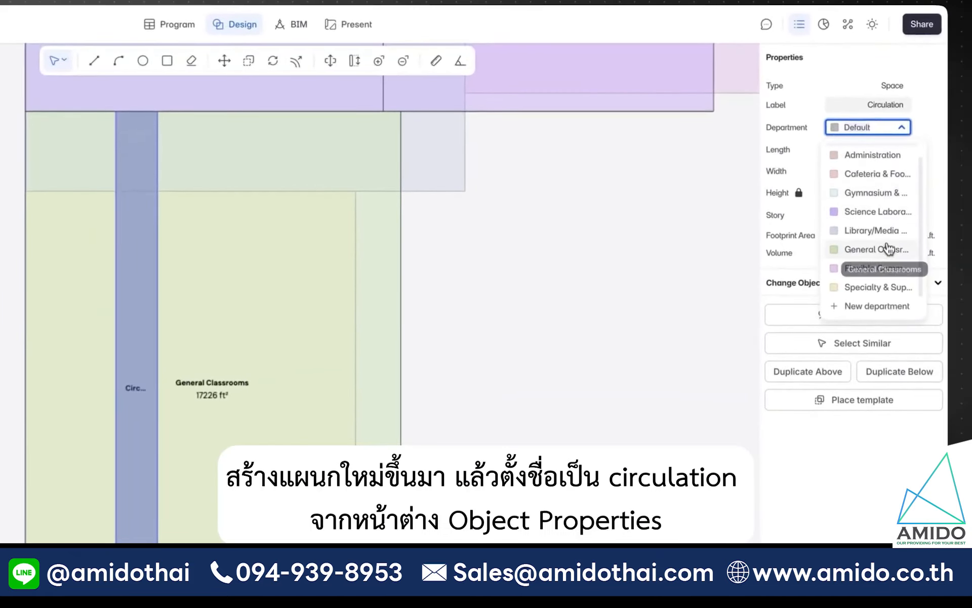
left_click(879, 306)
type("Circulation")
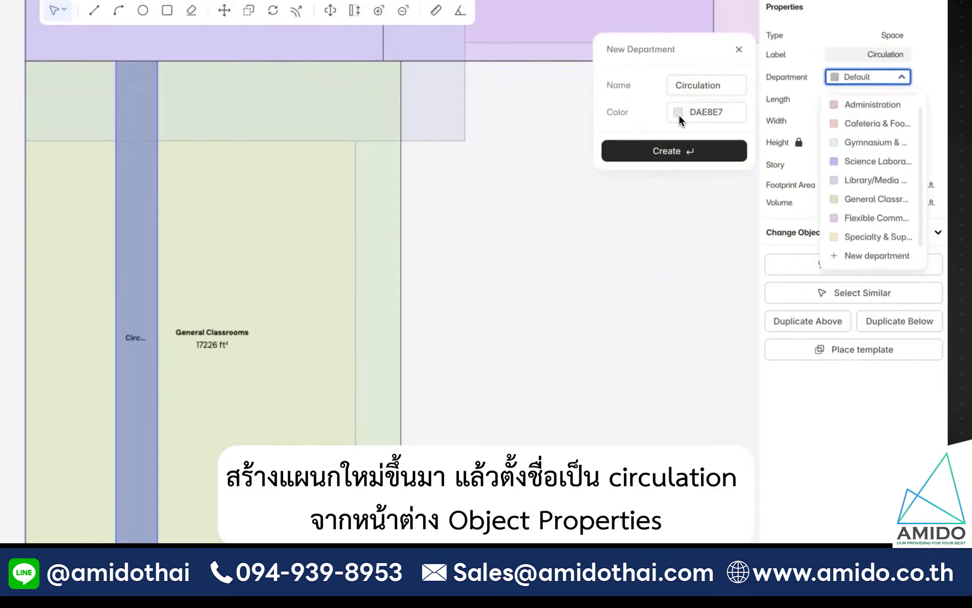
- Create the new department with the red color FB7574 and assign it to the corridor
left_click(679, 115)
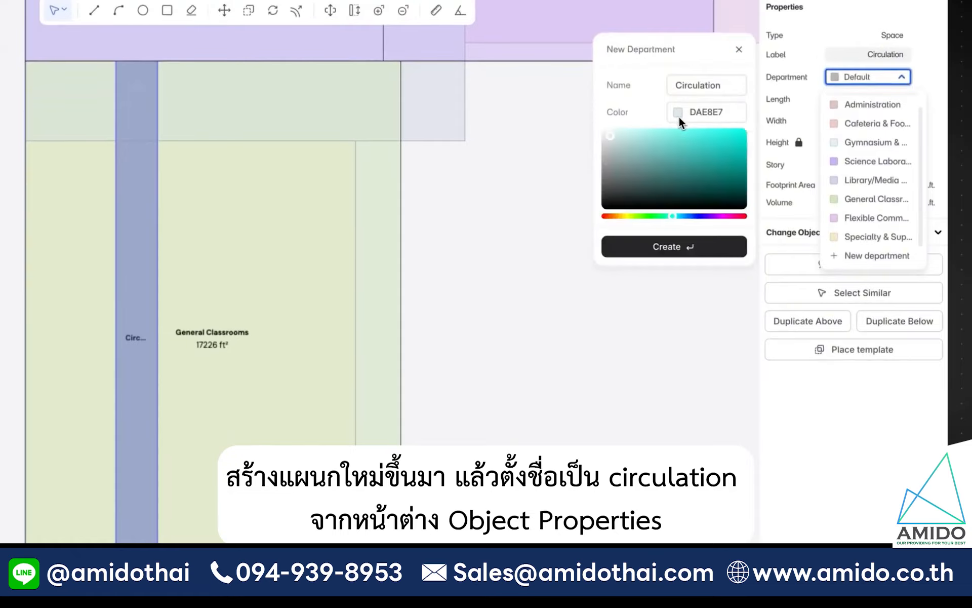
left_click(631, 217)
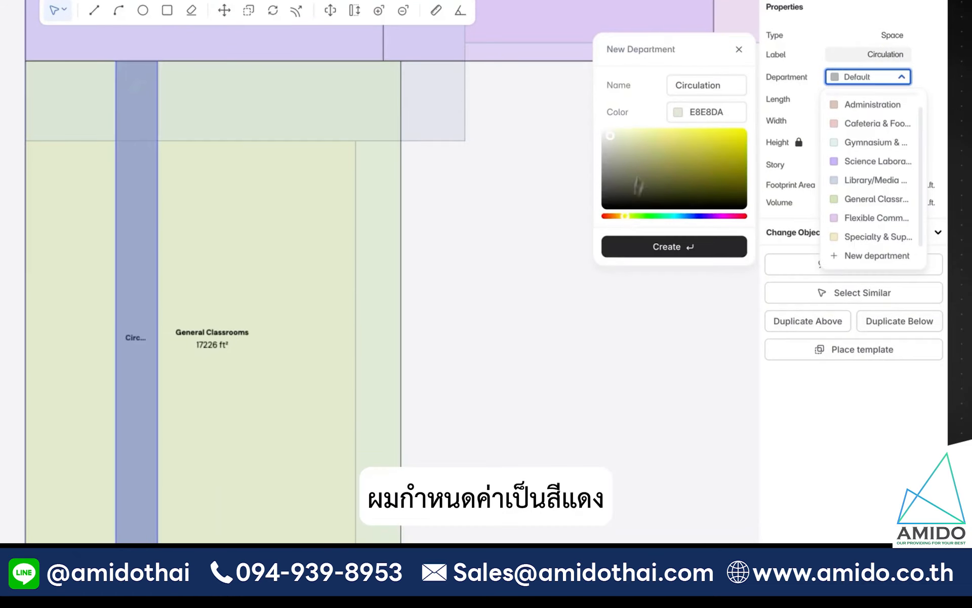
left_click(661, 131)
left_click_drag(626, 210, 601, 217)
left_click(680, 130)
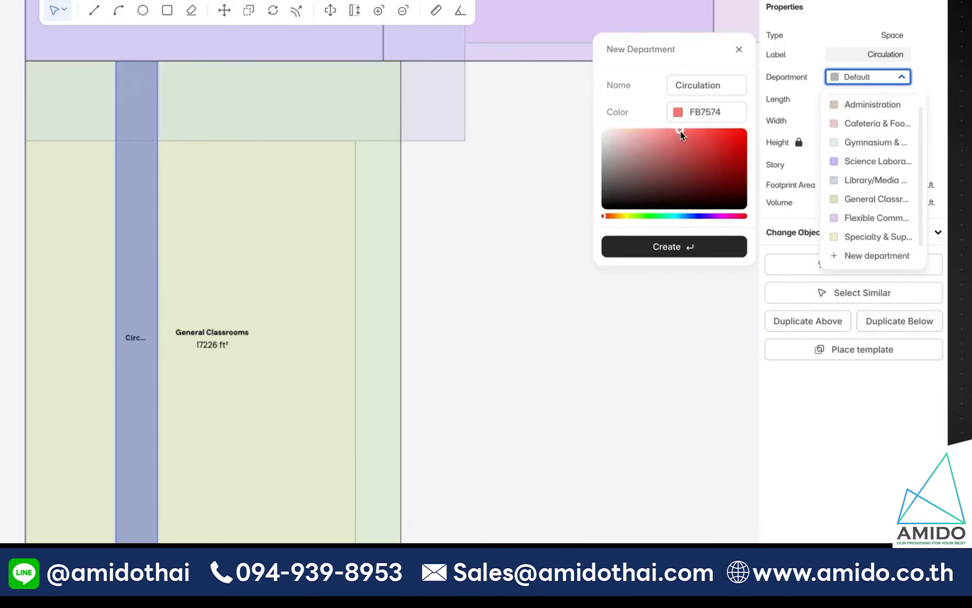
left_click(689, 246)
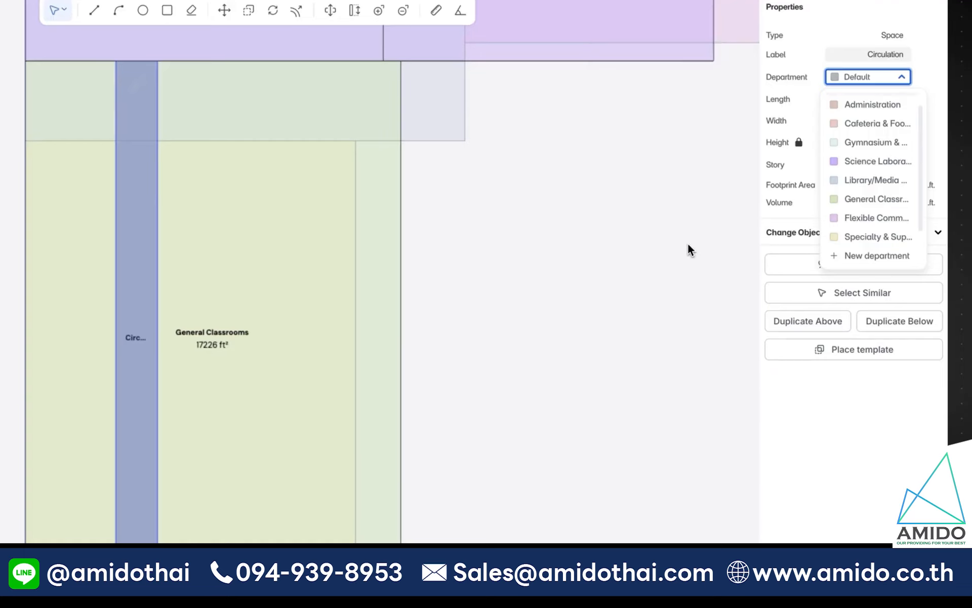
left_click(862, 238)
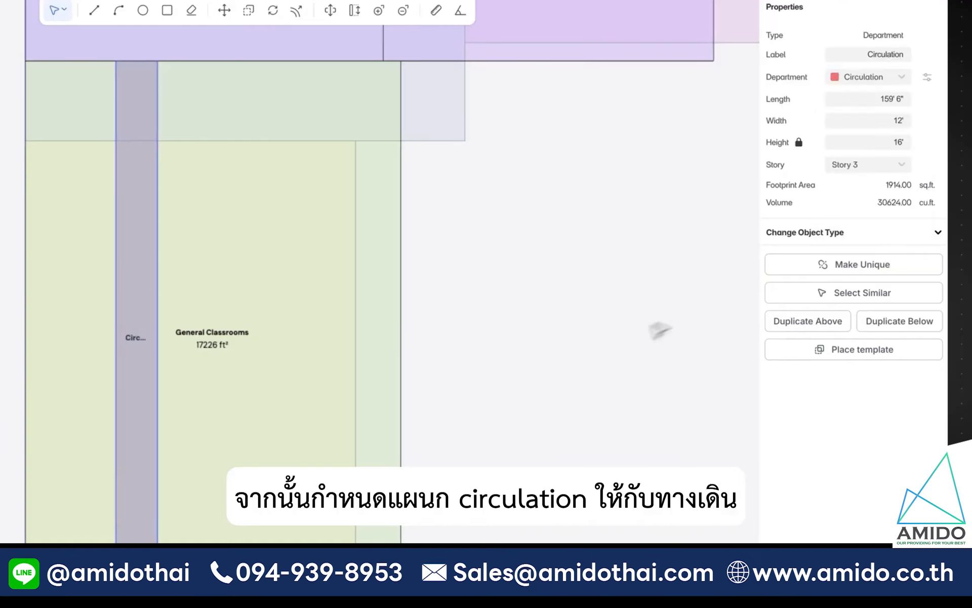
left_click(650, 328)
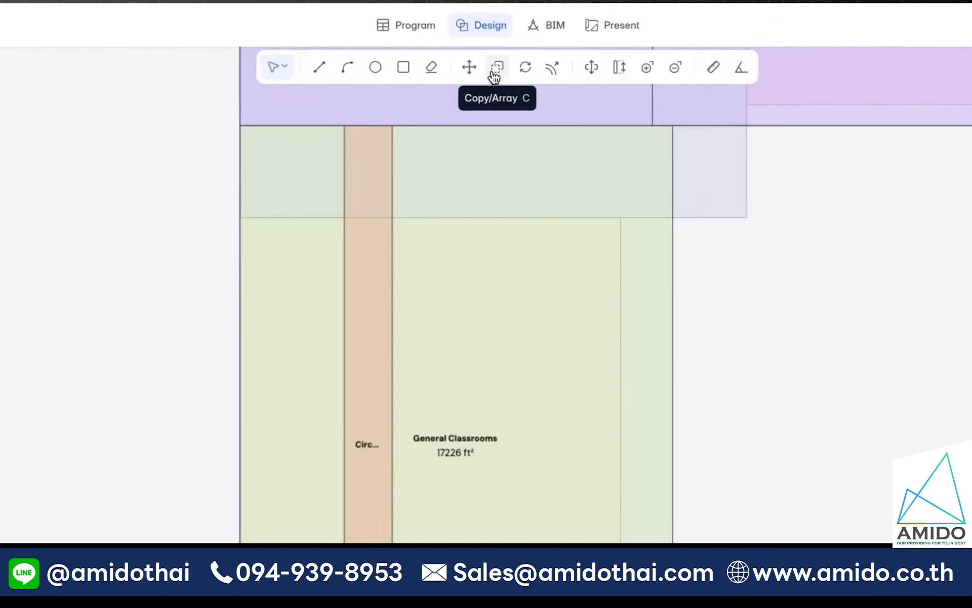
- Copy the Circulation corridor sideways within General Classrooms, leaving a gap of about 32 ft between the two corridors
left_click(480, 63)
left_click(392, 467)
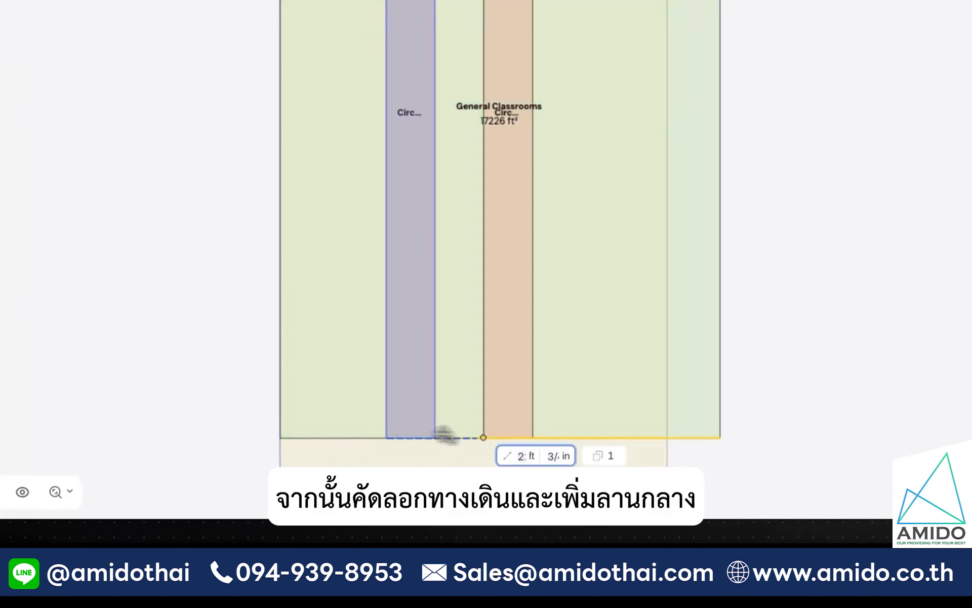
left_click(563, 433)
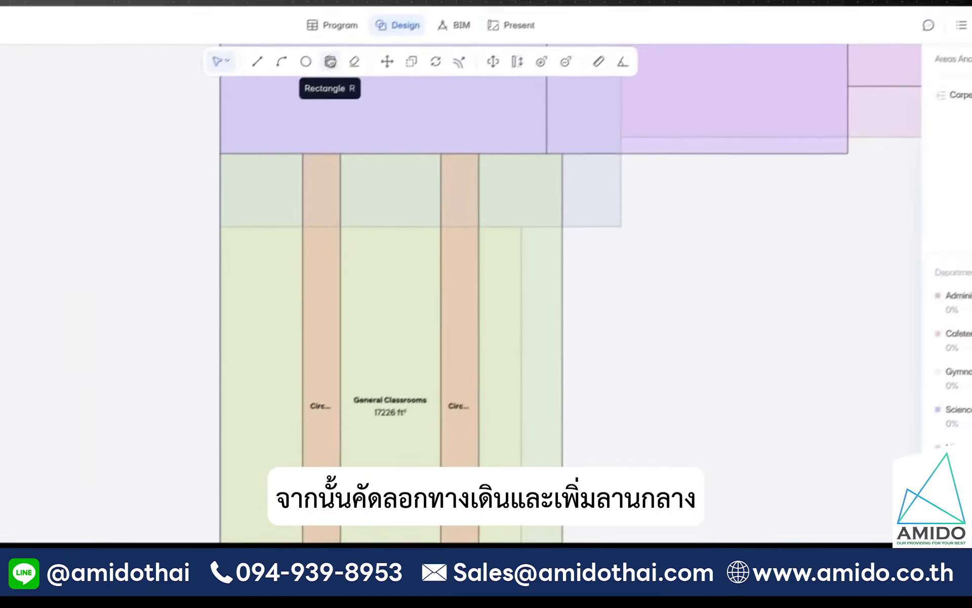
- Draw a rectangular space about 32 ft by 26 ft between the two corridors and label it Court
left_click(331, 61)
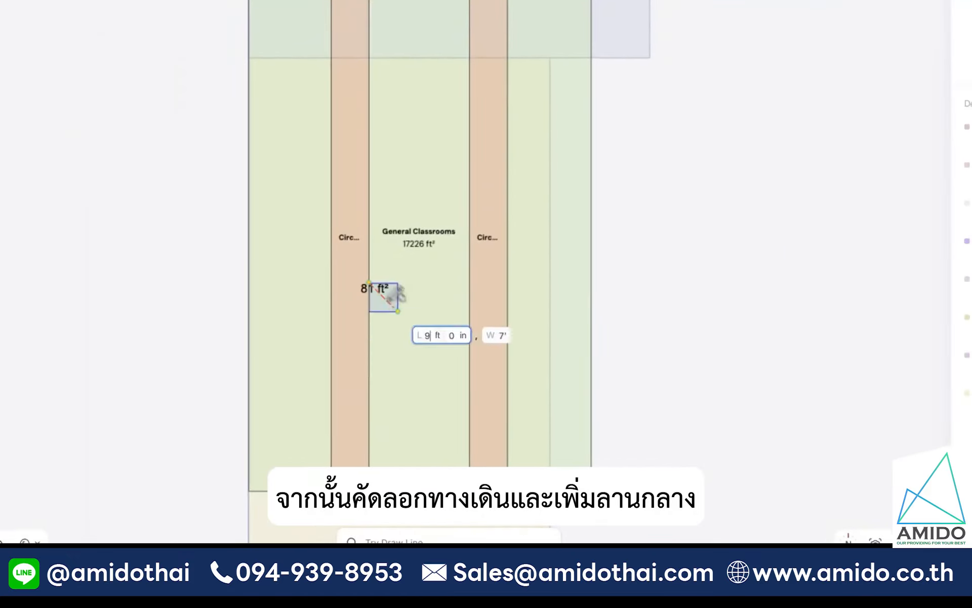
left_click(469, 363)
type("Cour")
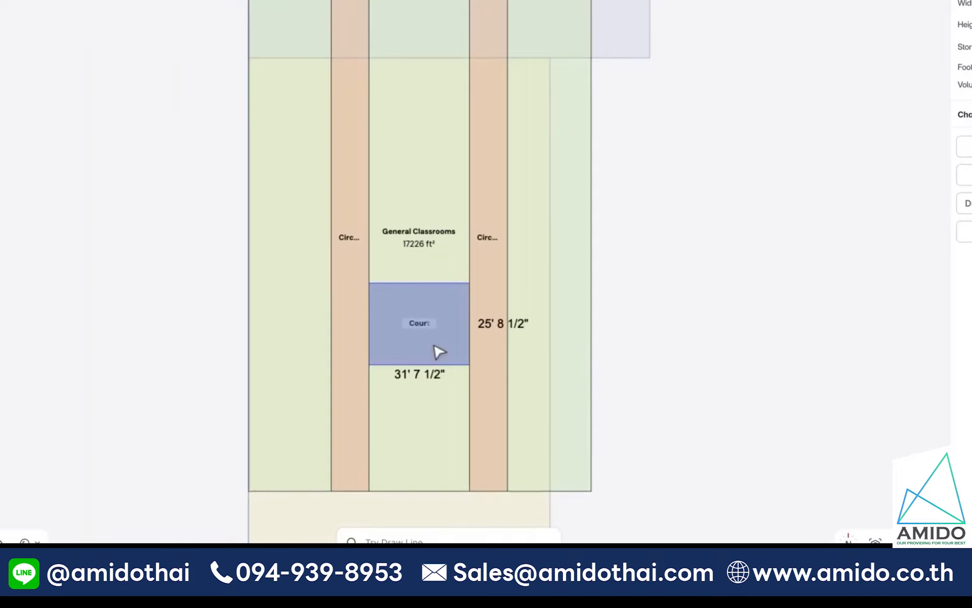
type("t")
key("Return")
key("Escape")
- Copy the Court space 57 ft straight up between the corridors
key("c")
left_click(452, 364)
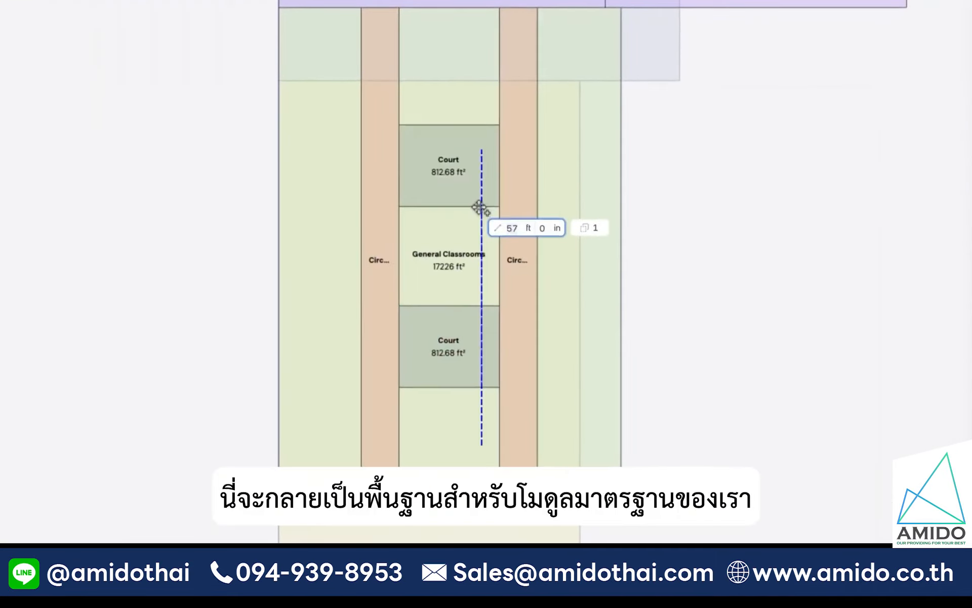
left_click(478, 208)
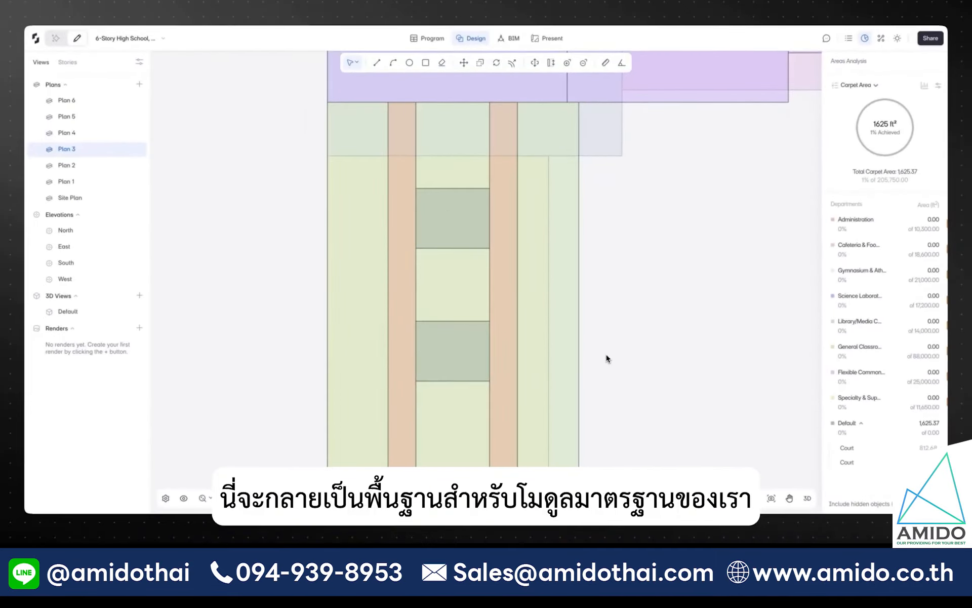
- Move both corridors and both courts onto the empty area left of General Classrooms, and unhide all hidden spaces
scroll(608, 359, "down", 3)
left_click_drag(368, 154, 540, 463)
key("m")
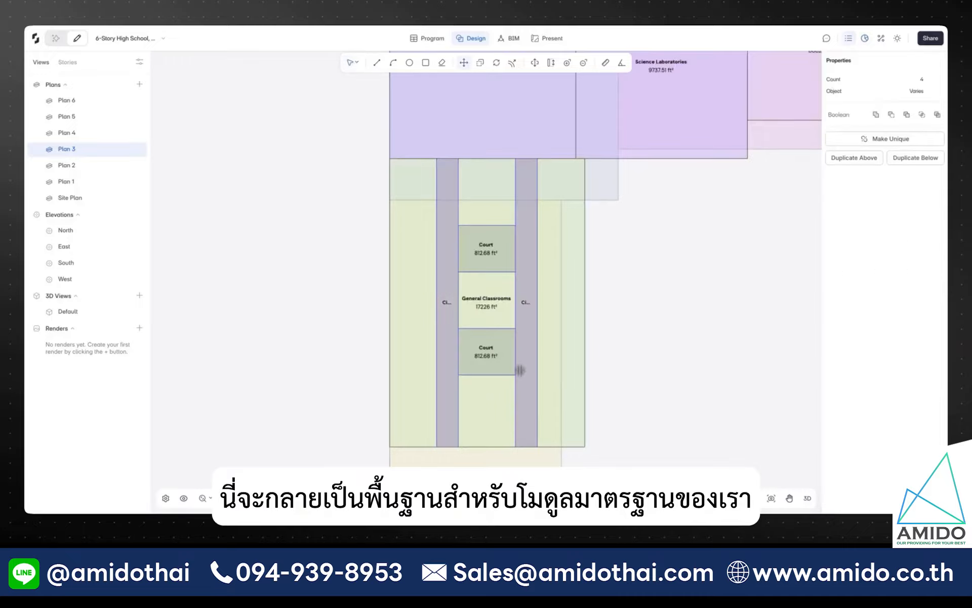
left_click(519, 370)
scroll(520, 361, "down", 3)
left_click(324, 360)
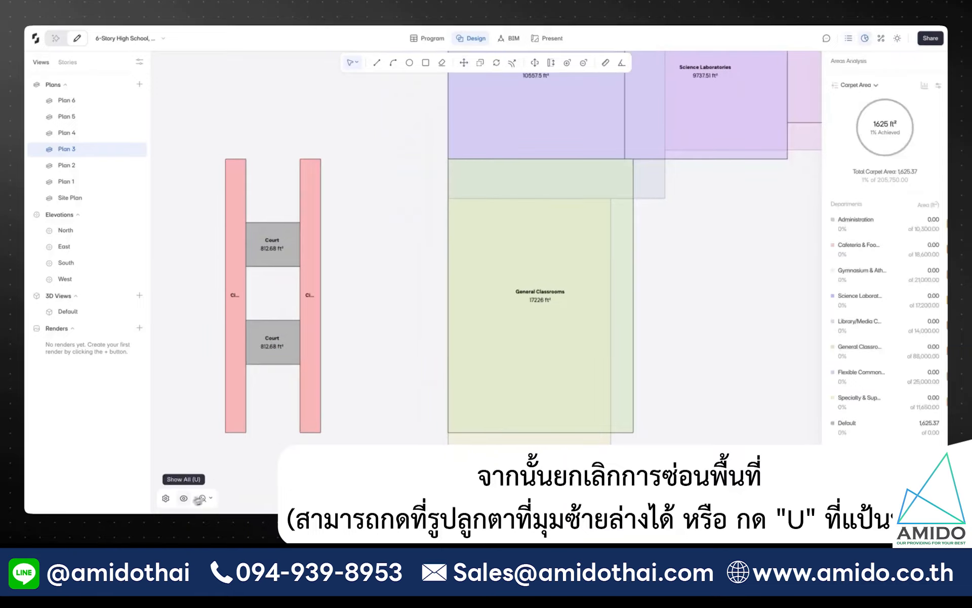
left_click(184, 498)
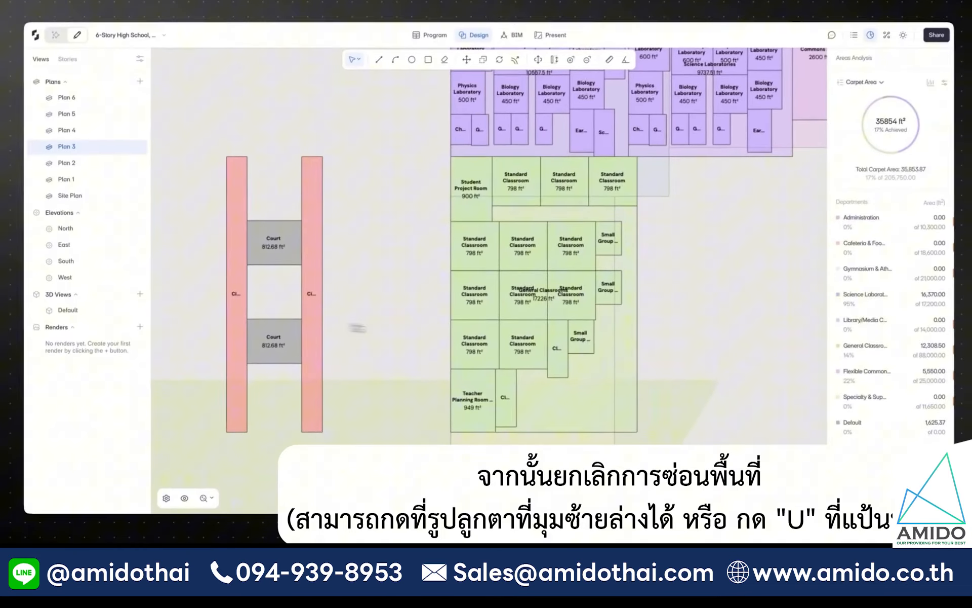
- Copy a Standard Classroom from the General Classrooms block on Plan 3 to the outer side of the right-hand corridor, flush with its lower end
left_click(803, 274)
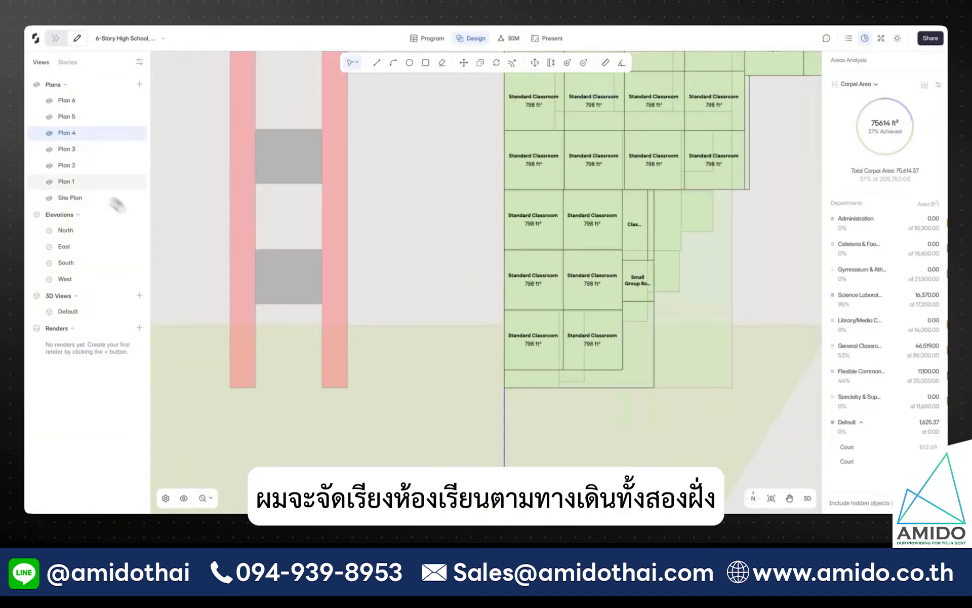
left_click(99, 151)
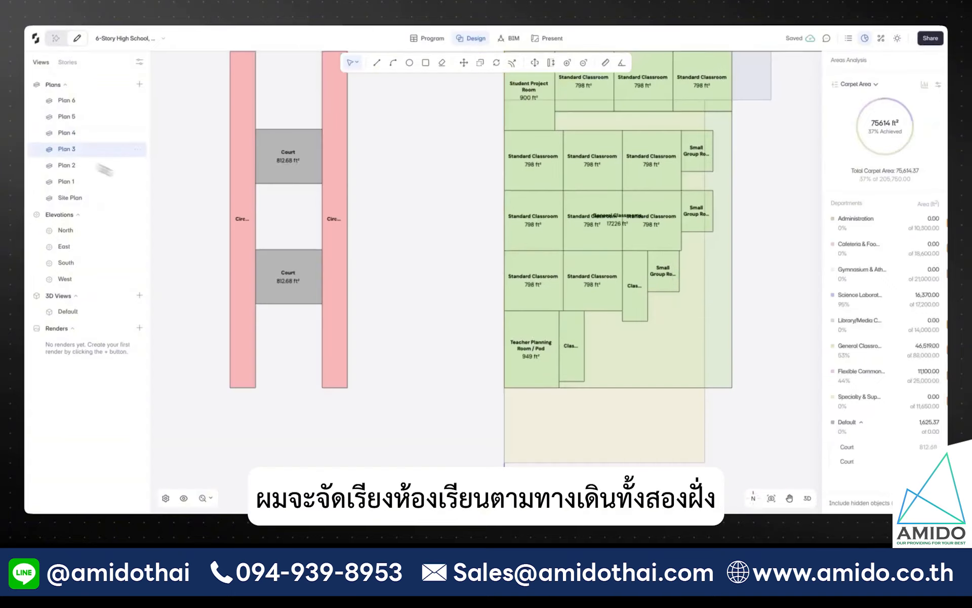
middle_click_drag(395, 289, 543, 319)
left_click(672, 322)
left_click(617, 302)
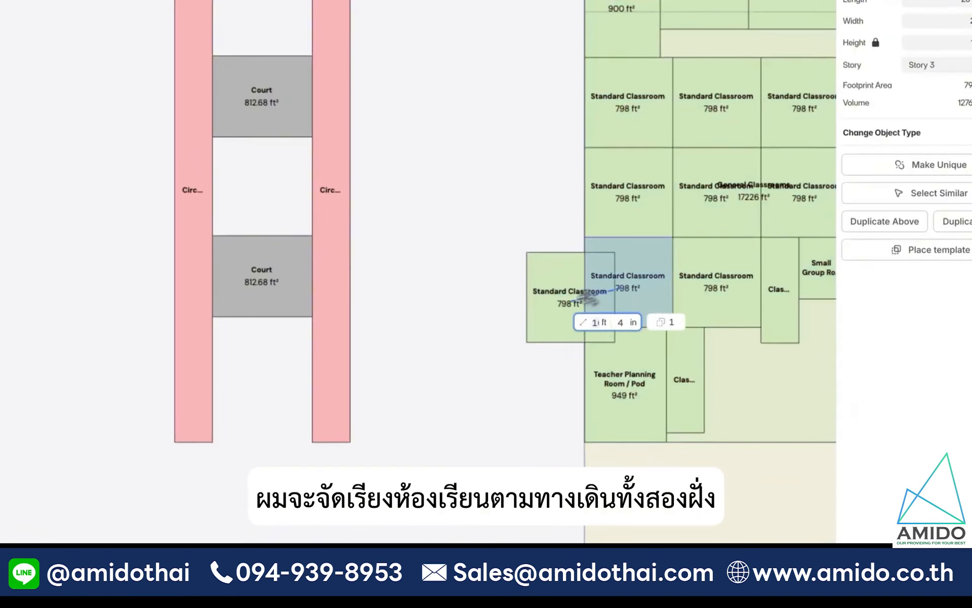
left_click_drag(588, 299, 379, 418)
key("Escape")
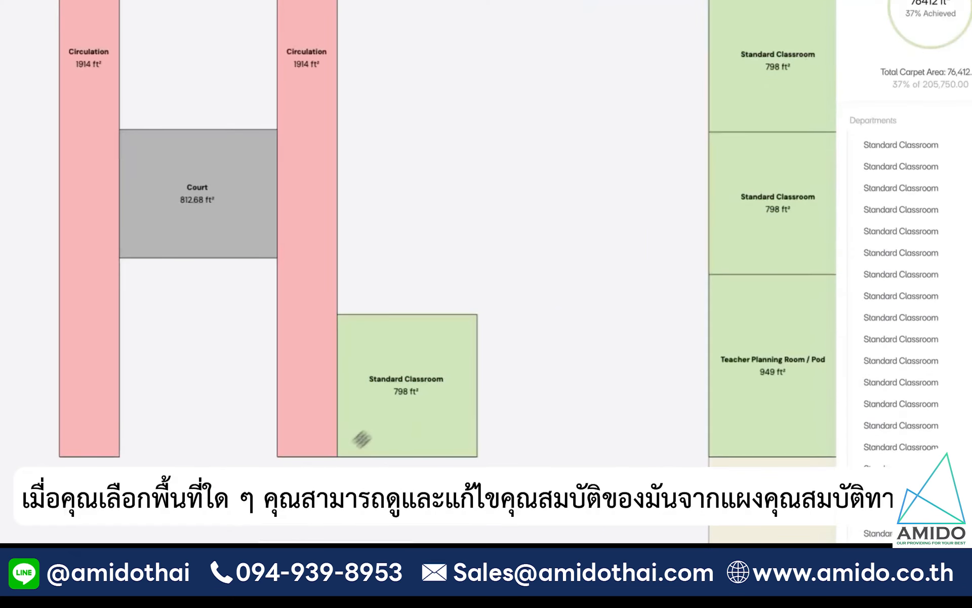
- Set the Standard Classroom length to 36 ft in the program table and select the resized classroom beside the corridor on the plan
left_click(384, 428)
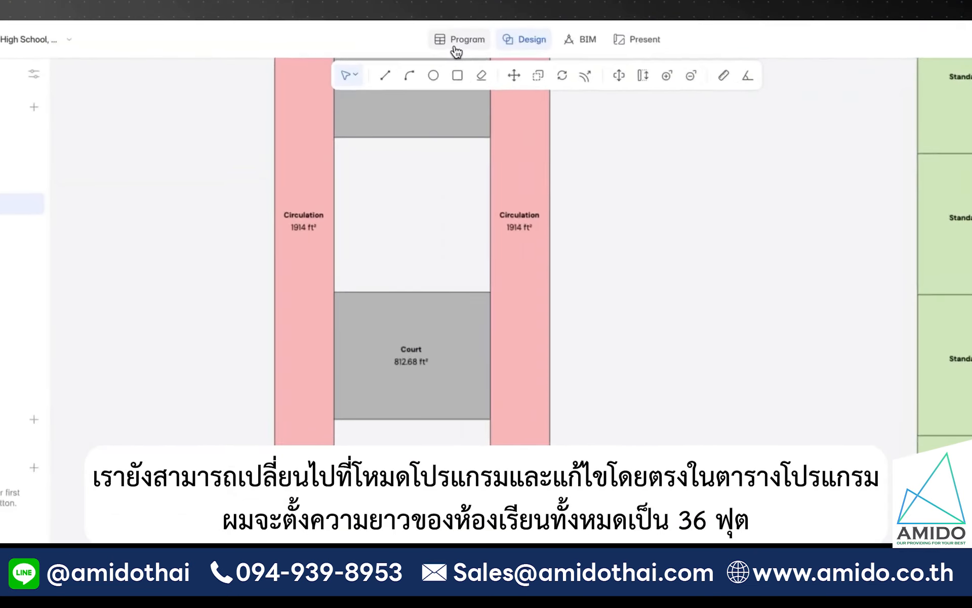
left_click(425, 42)
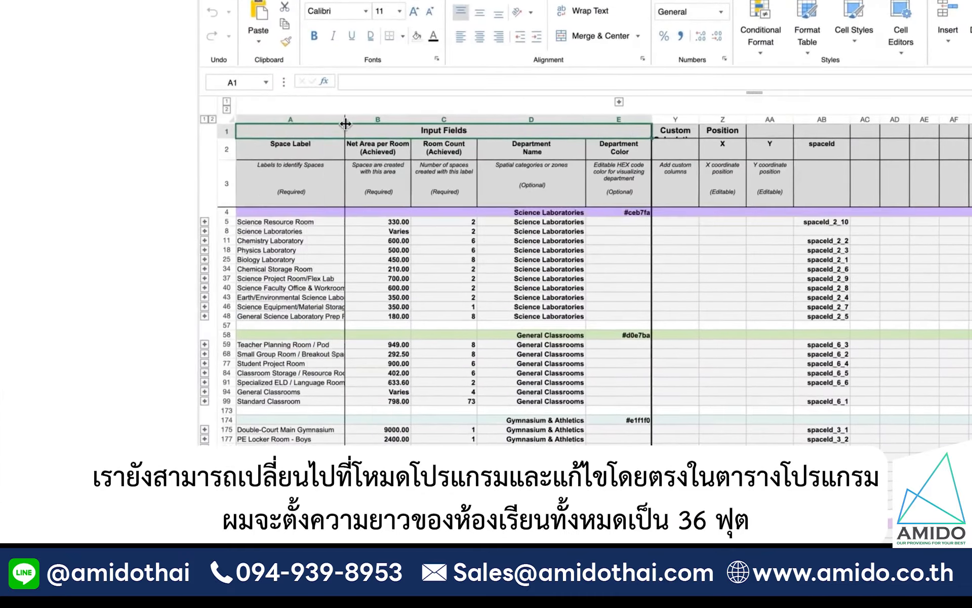
scroll(404, 283, "down", 1)
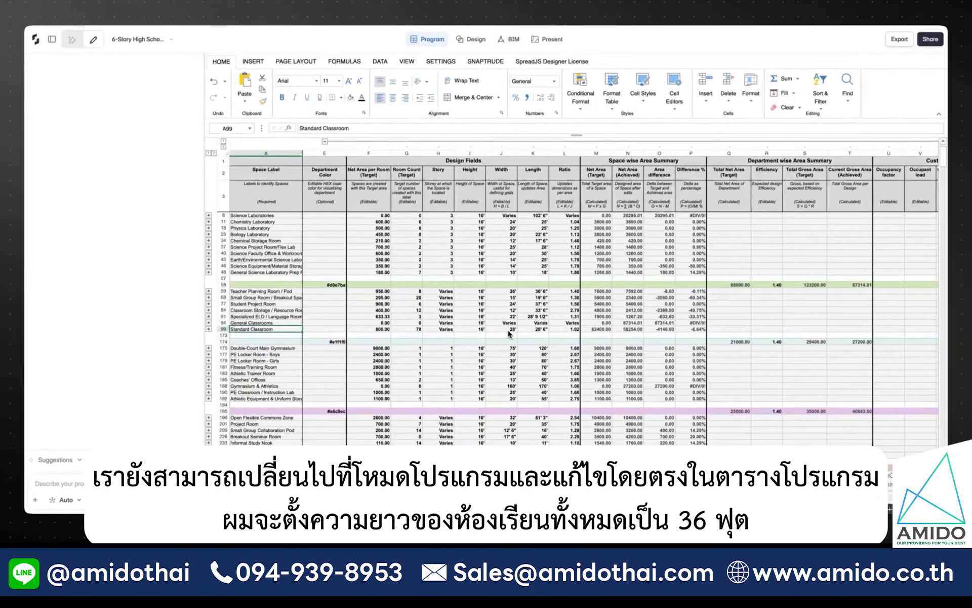
left_click(509, 330)
left_click(529, 329)
type("36")
key("Return")
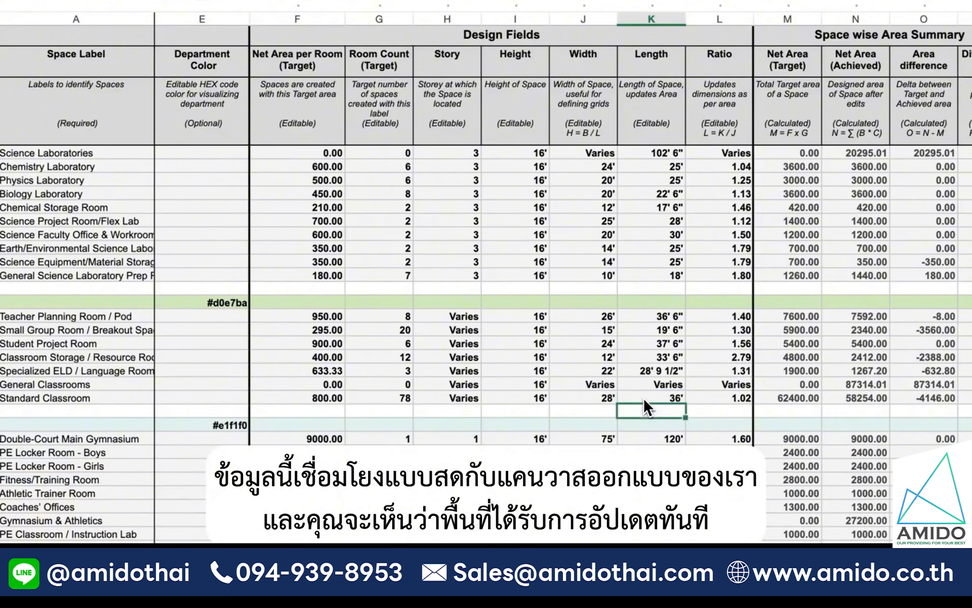
left_click(460, 23)
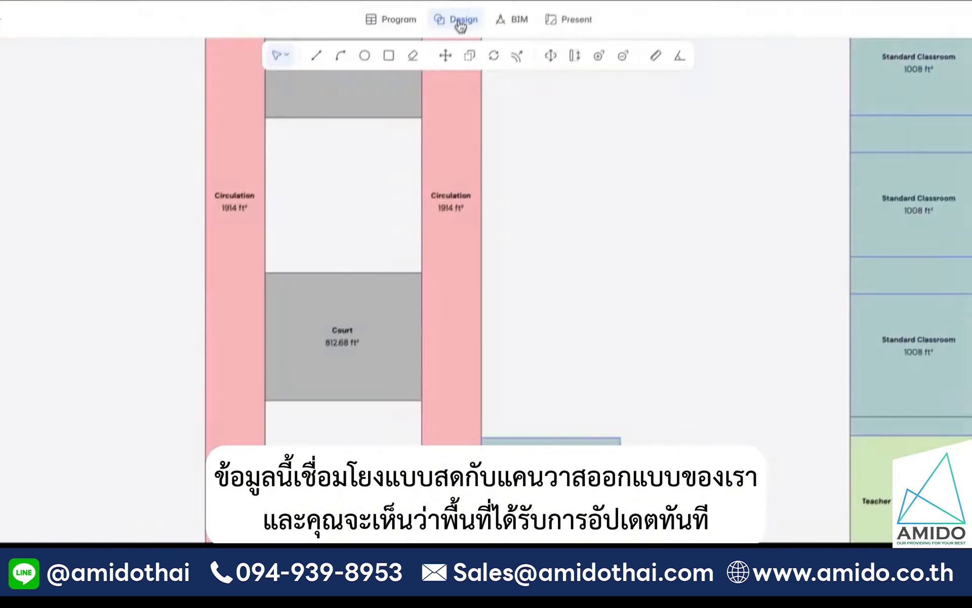
left_click(541, 422)
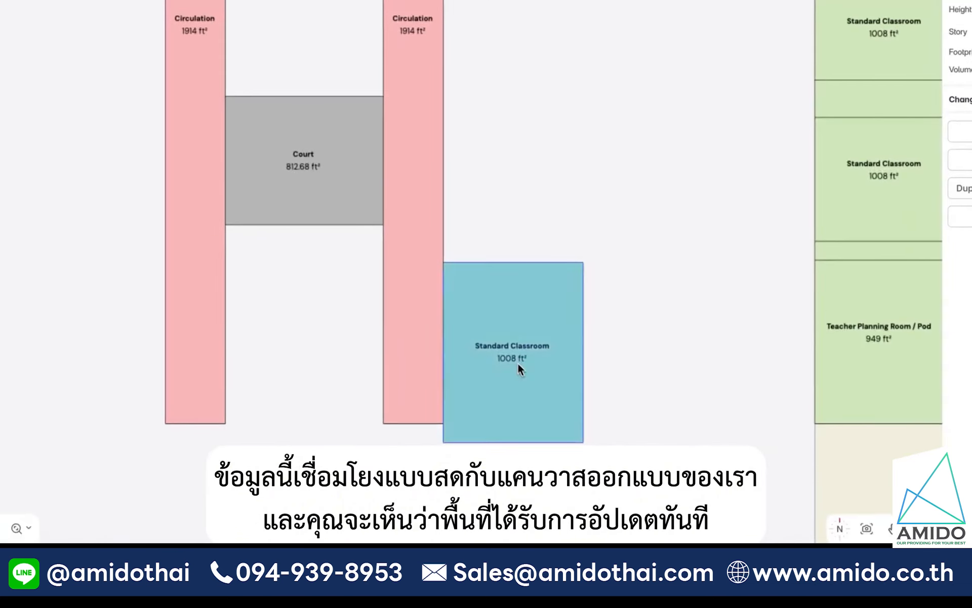
- Array copies of the vertical reference line at 24 ft spacing beside the right-hand corridor
key("q")
left_click(505, 327)
left_click(505, 385)
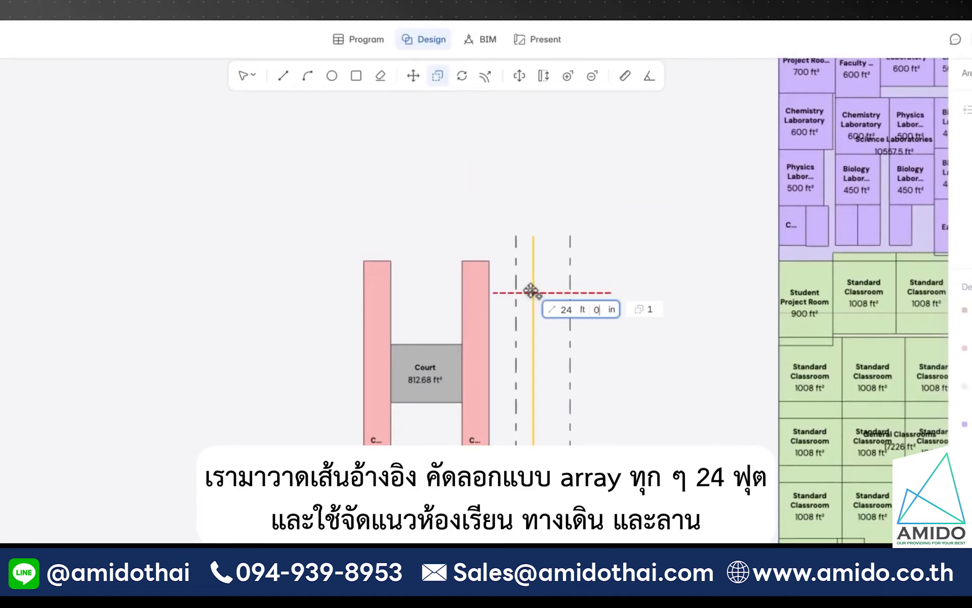
key("Up")
key("Up")
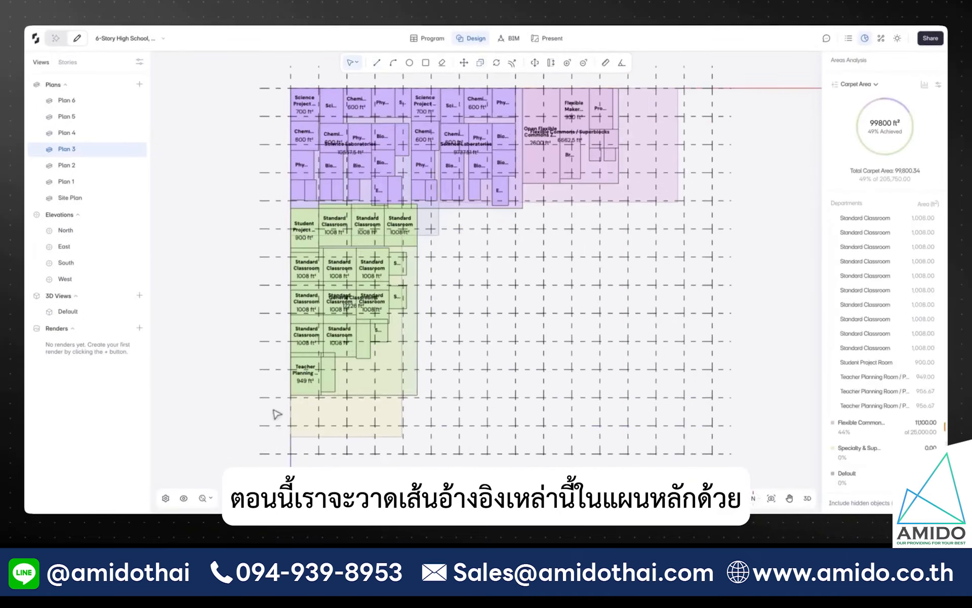
- Activate the Line tool on the main plan and choose its offset mode
left_click(357, 62)
mouse_move(378, 101)
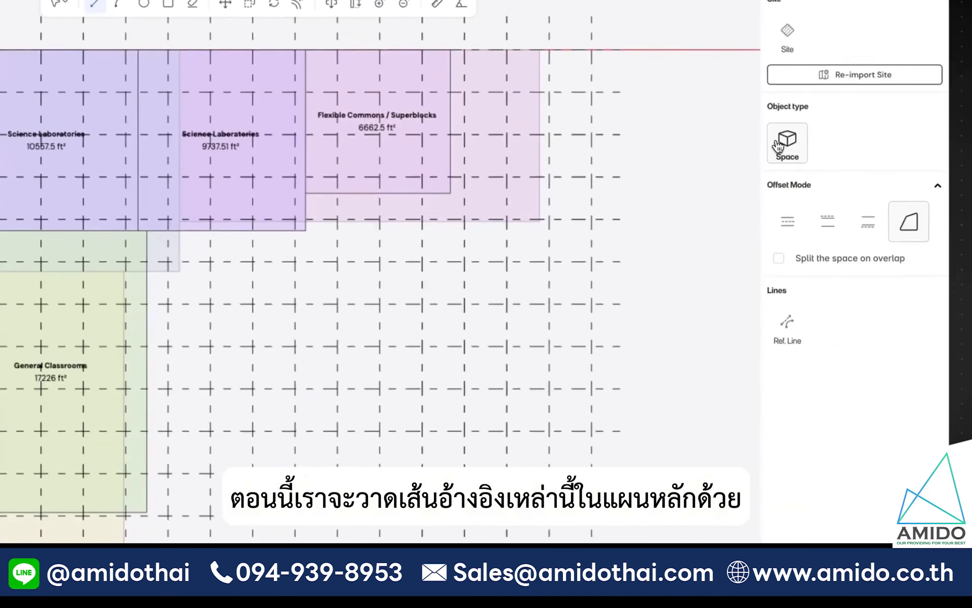
left_click(826, 221)
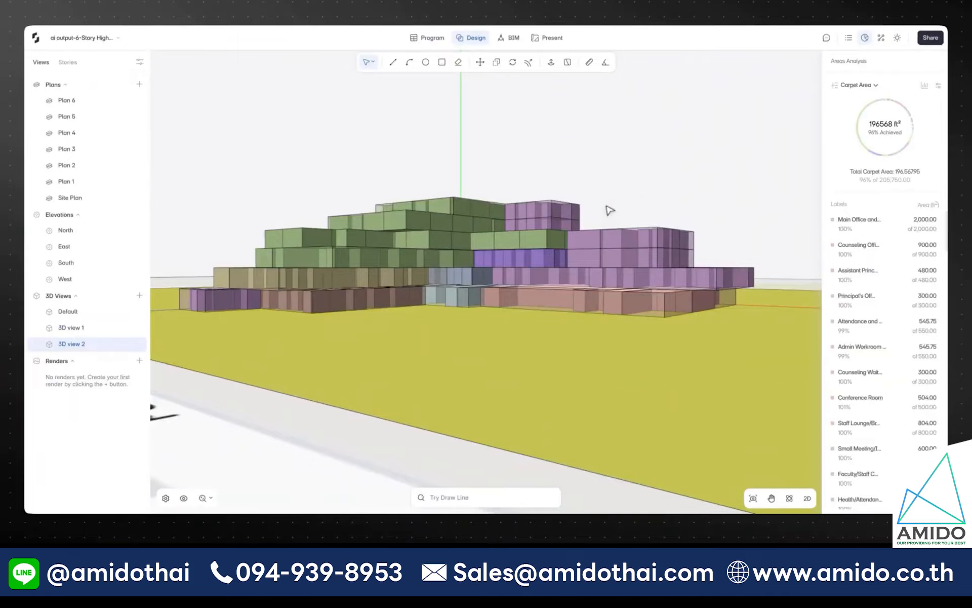
- Switch from the 3D massing view to the presentation sheets, add a blank sheet after Sheet 4 and choose its paper size
middle_click_drag(607, 206, 604, 243)
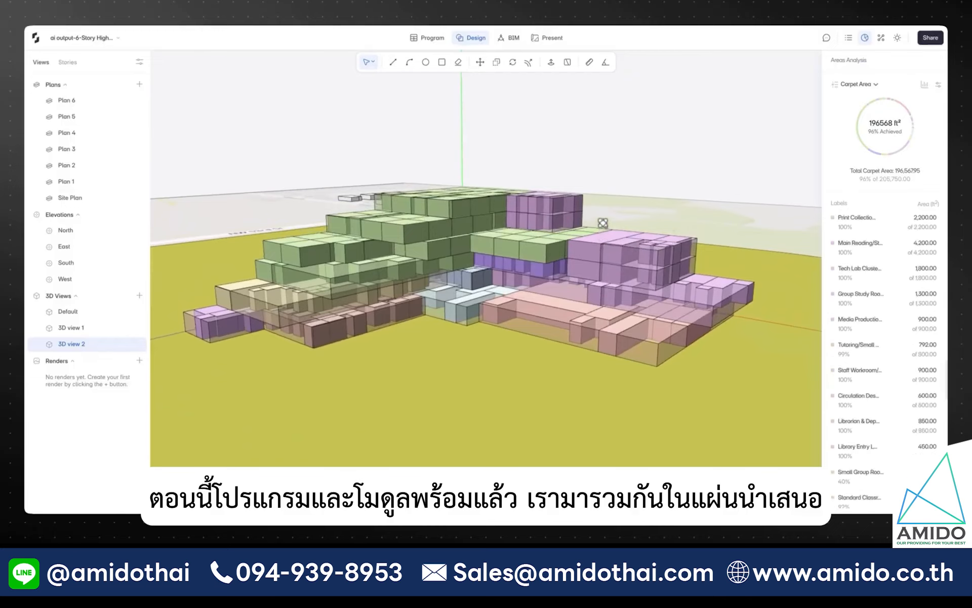
left_click(537, 43)
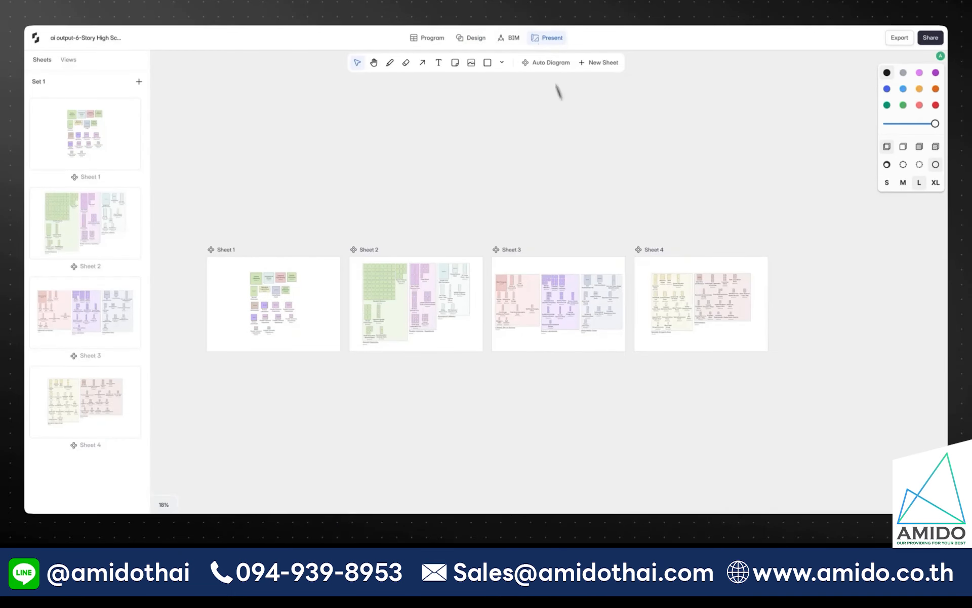
scroll(316, 396, "up", 5)
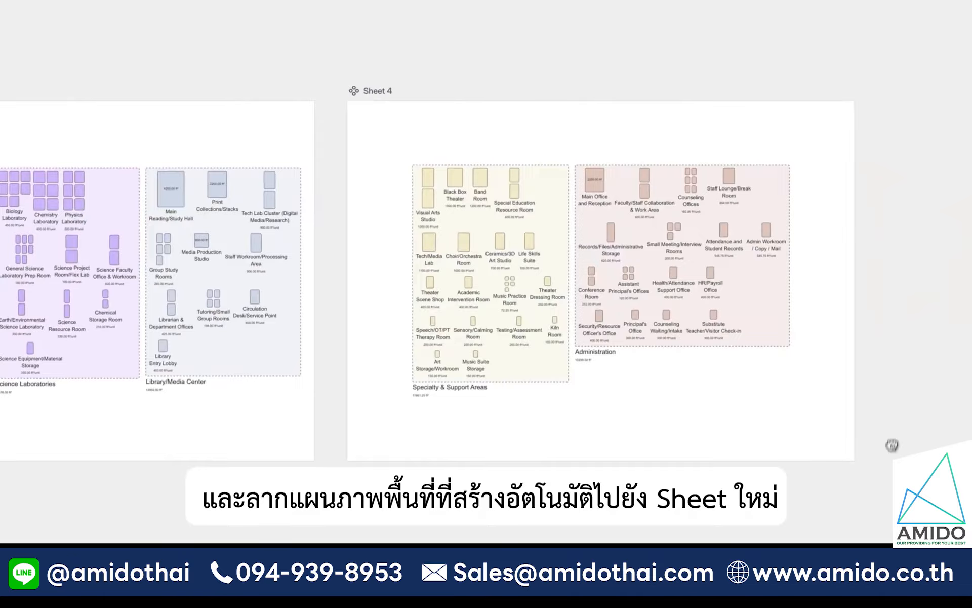
left_click(595, 65)
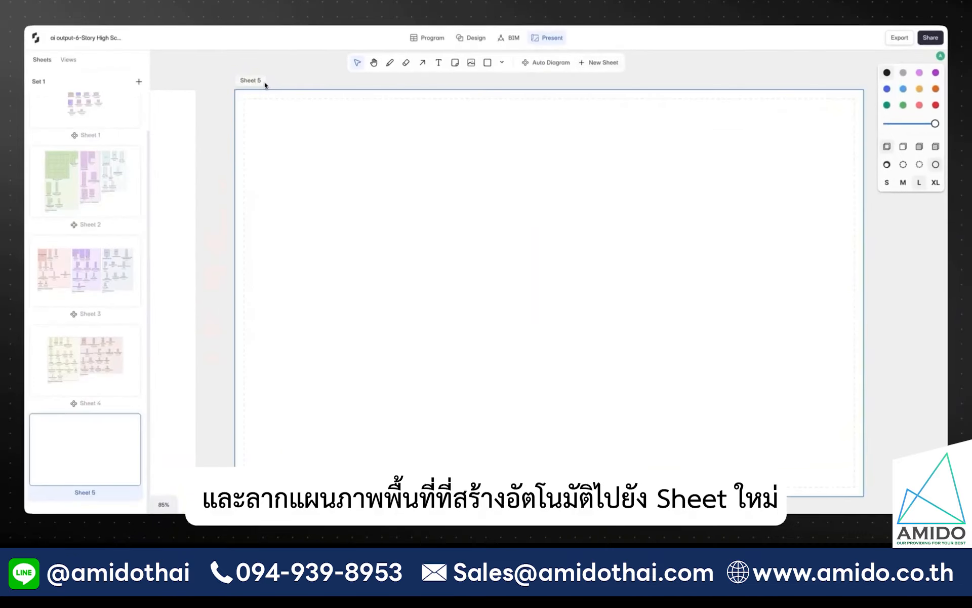
left_click(283, 82)
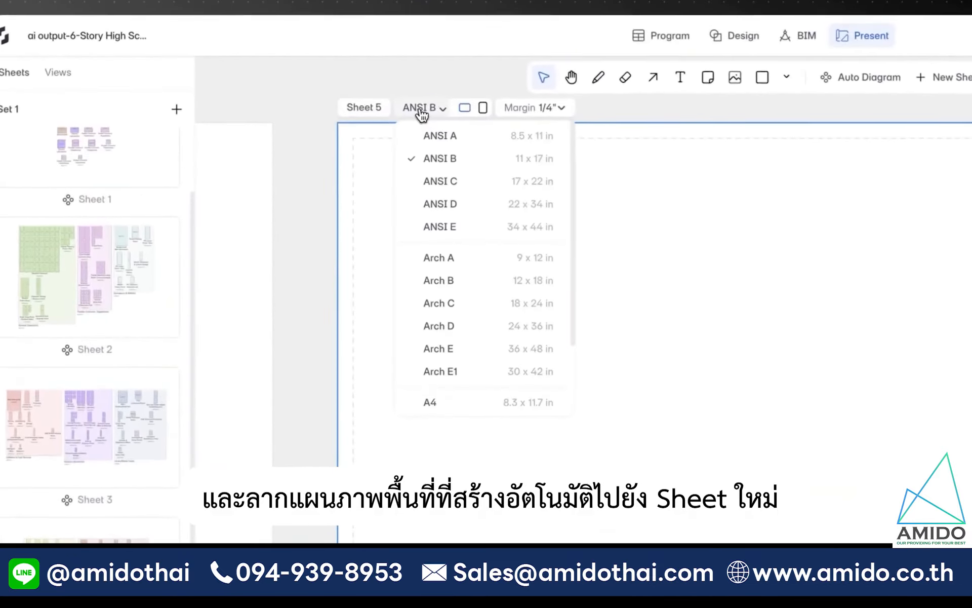
scroll(303, 156, "down", 2)
left_click(307, 224)
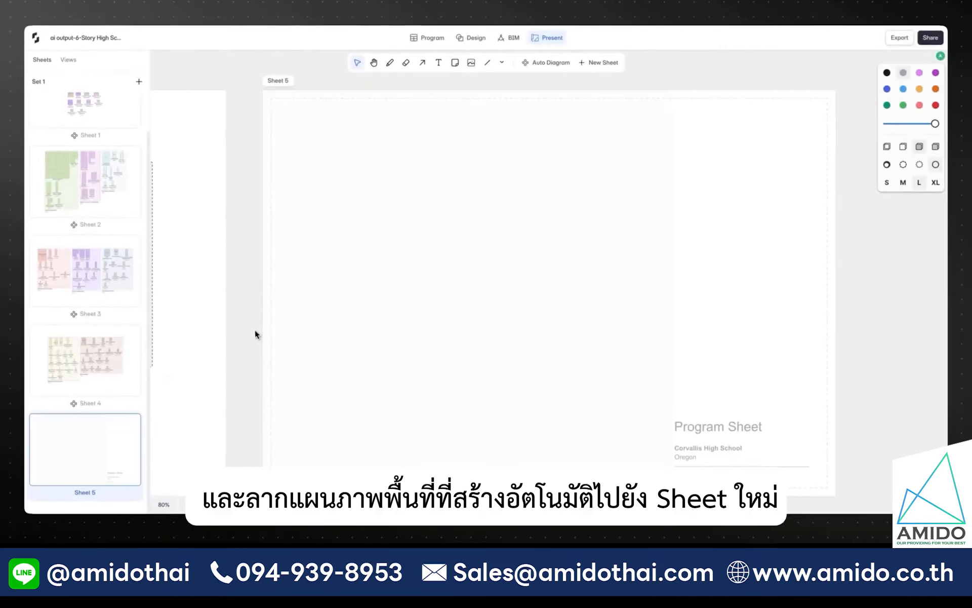
- Copy the area diagram of General Classrooms, Flexible Commons and Gymnasium from Sheet 2 and paste it onto Sheet 5
left_click(96, 198)
left_click_drag(276, 92, 816, 493)
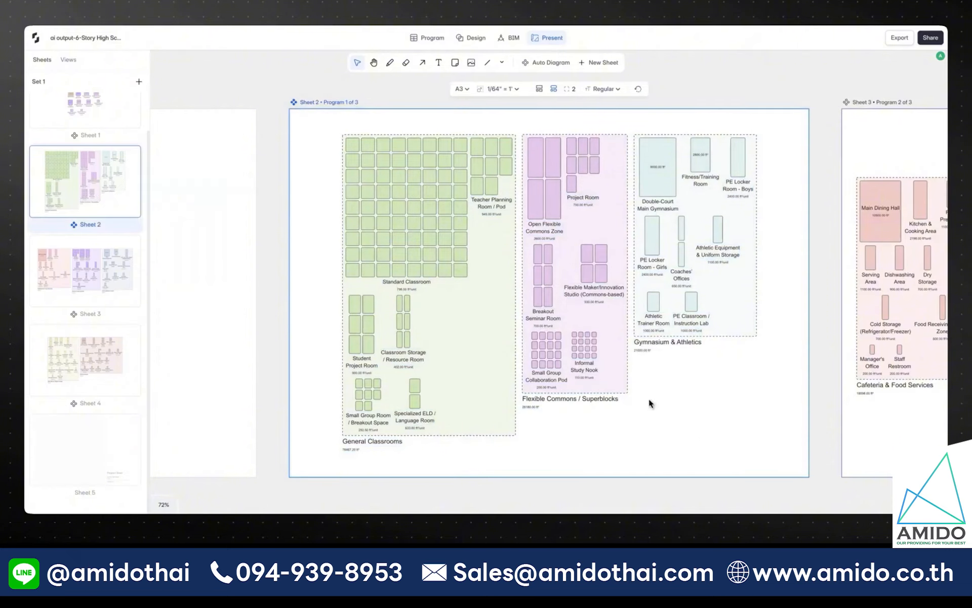
right_click(649, 398)
mouse_move(664, 468)
left_click(597, 502)
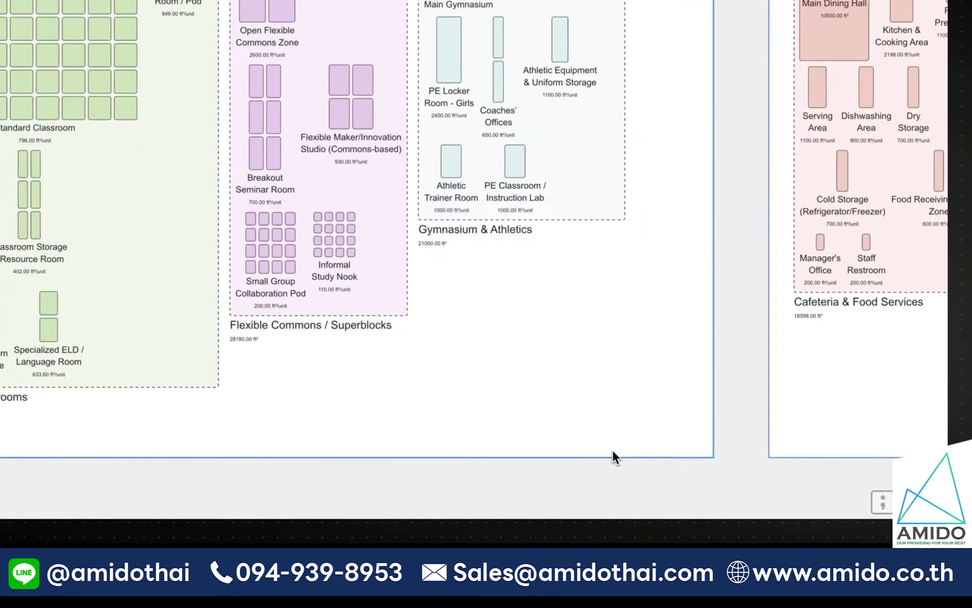
left_click(108, 454)
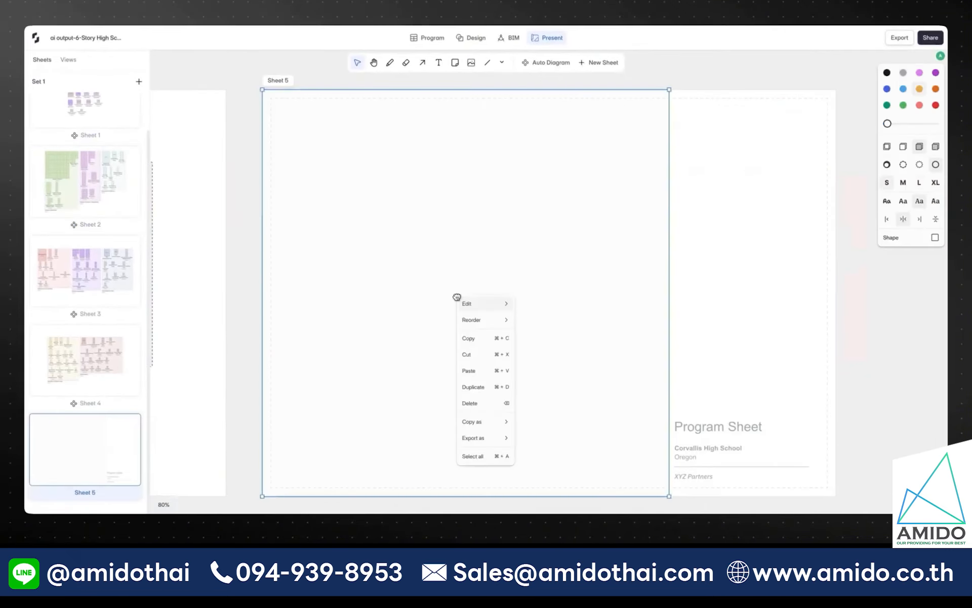
left_click(469, 370)
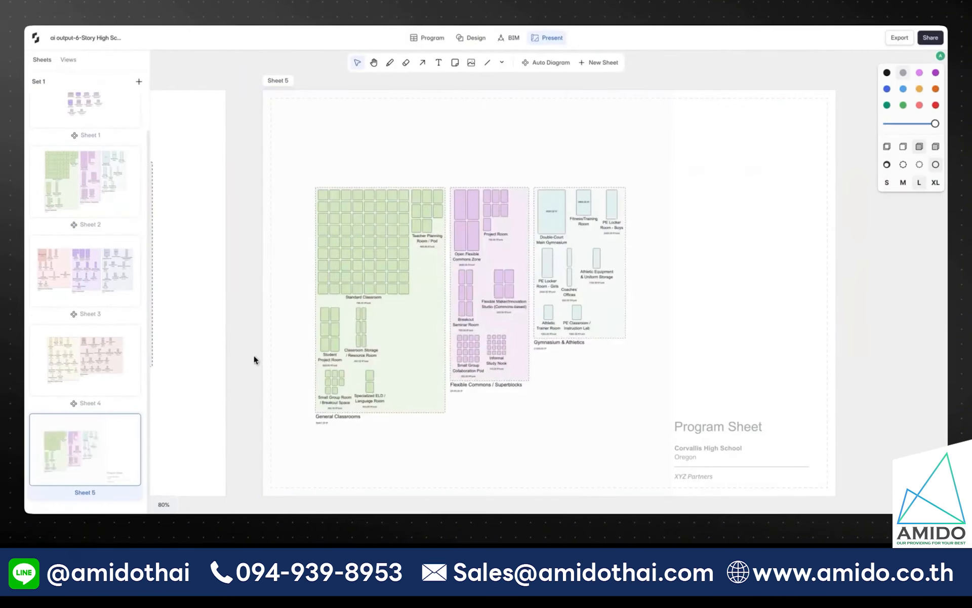
- Reduce the program table to the Space Label, target net area and target room count columns, and hide the description row
left_click(437, 43)
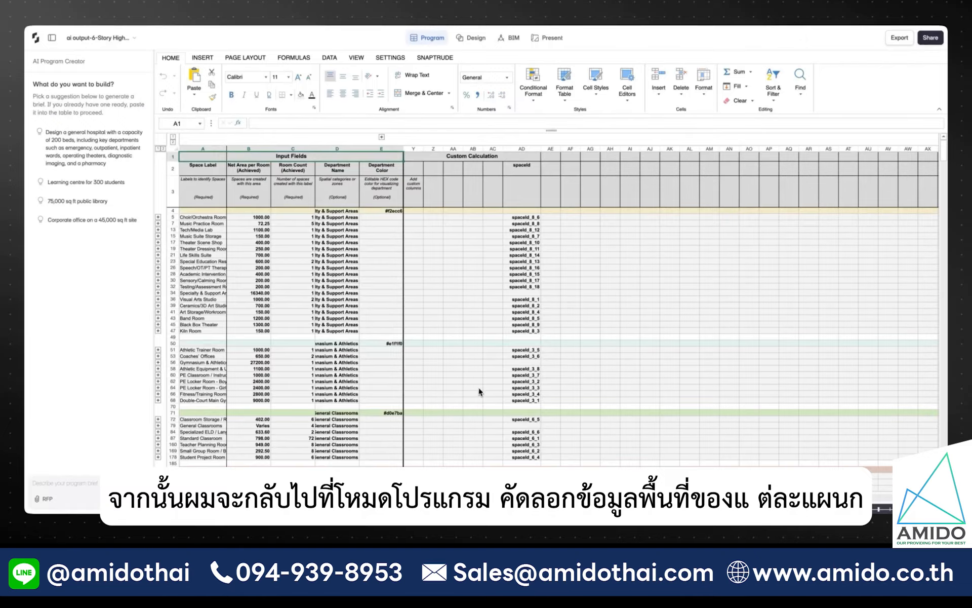
left_click(381, 137)
left_click_drag(226, 148, 456, 148)
right_click(173, 191)
left_click(199, 330)
- Centre the target net area and room count values and hide the Specialty & Support Areas rows
left_click(347, 149)
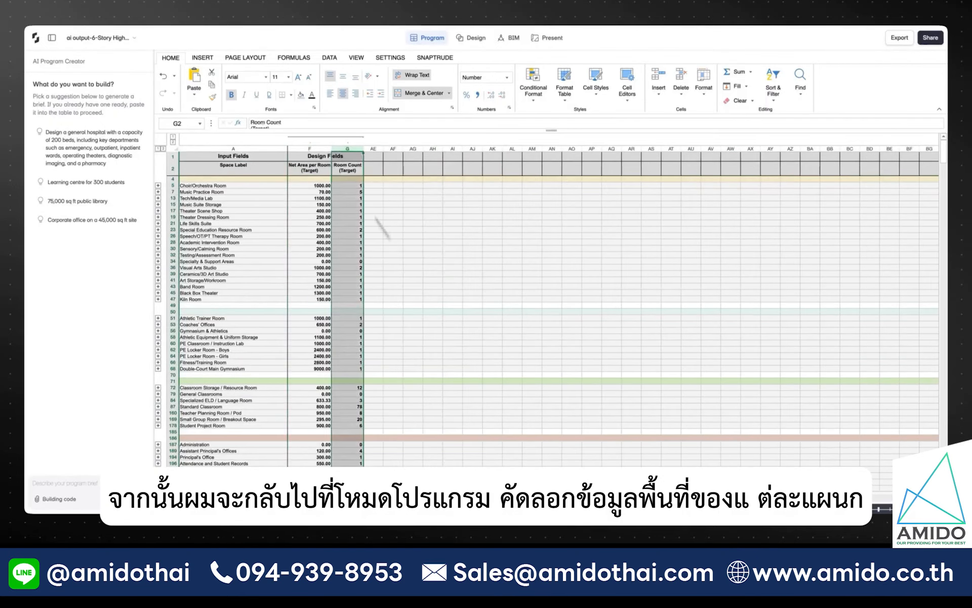
left_click(343, 93)
left_click(228, 255)
left_click_drag(173, 180, 173, 305)
right_click(173, 304)
left_click(199, 442)
- Copy the table headers together with the Gymnasium & Athletics rows, from Athletic Trainer Room to Double-Court Main Gymnasium
left_click_drag(196, 156, 318, 236)
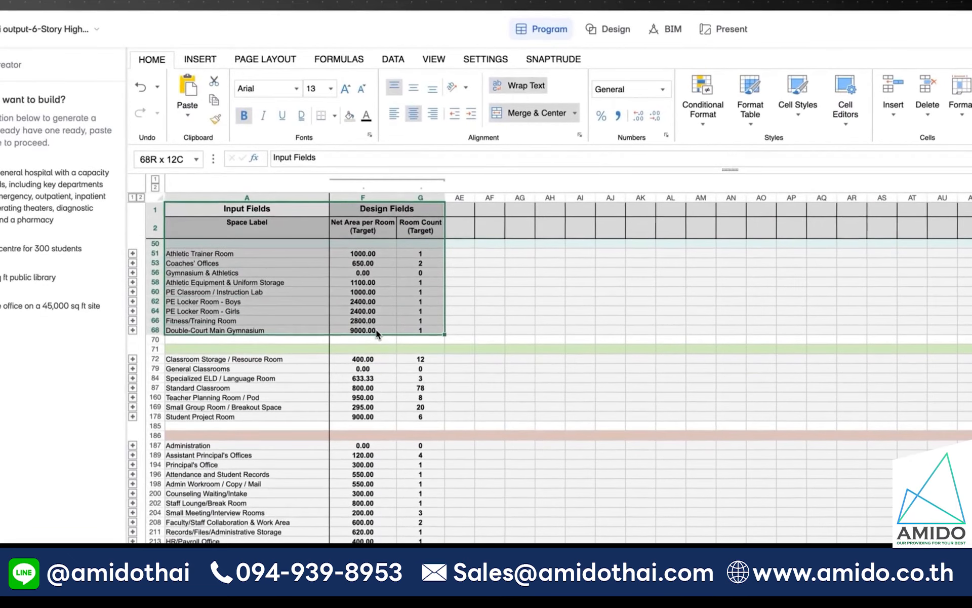
right_click(318, 286)
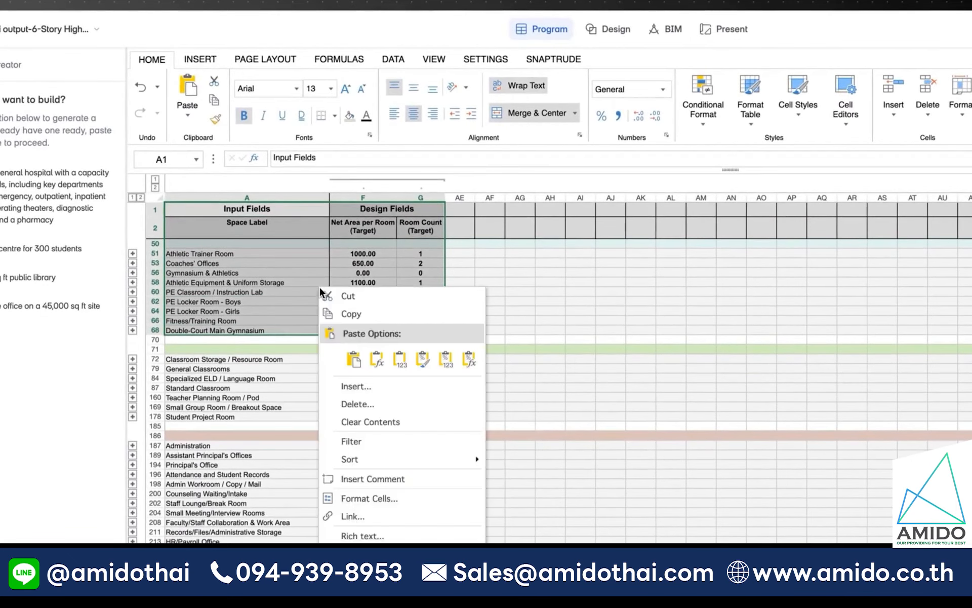
left_click(360, 310)
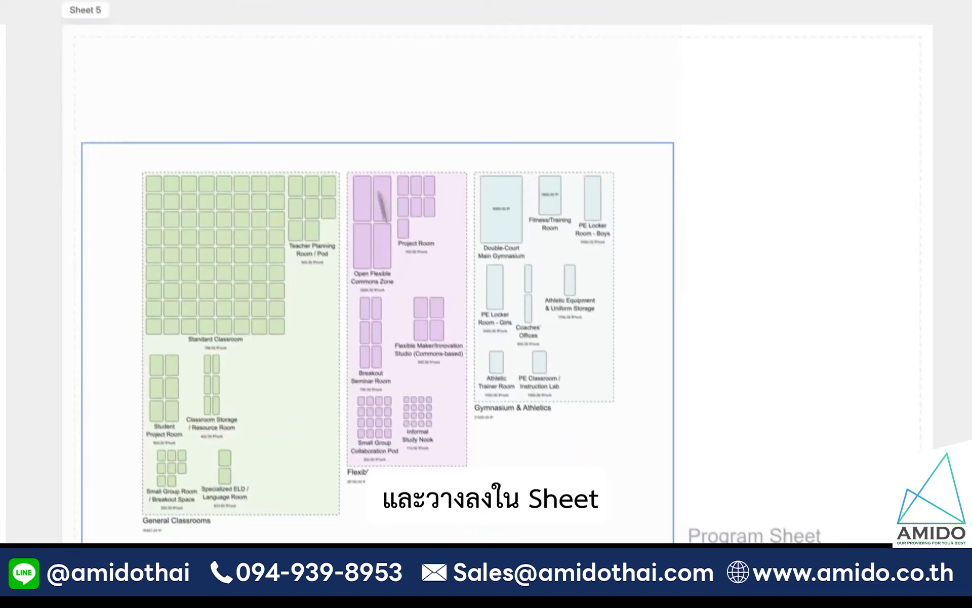
- Paste the Gymnasium & Athletics table onto Sheet 5, shrink it and place it above the Gymnasium & Athletics diagram
right_click(348, 108)
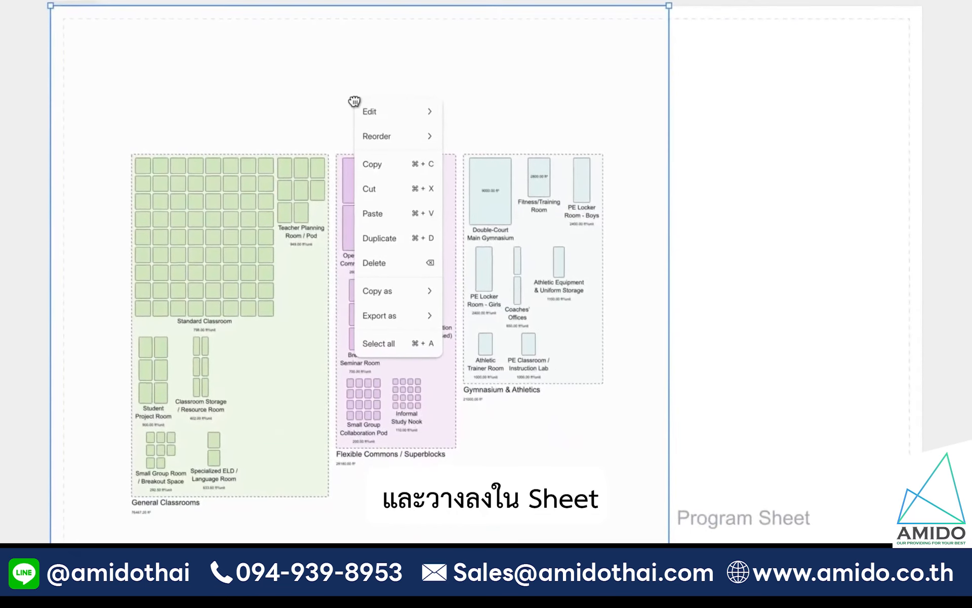
left_click(410, 235)
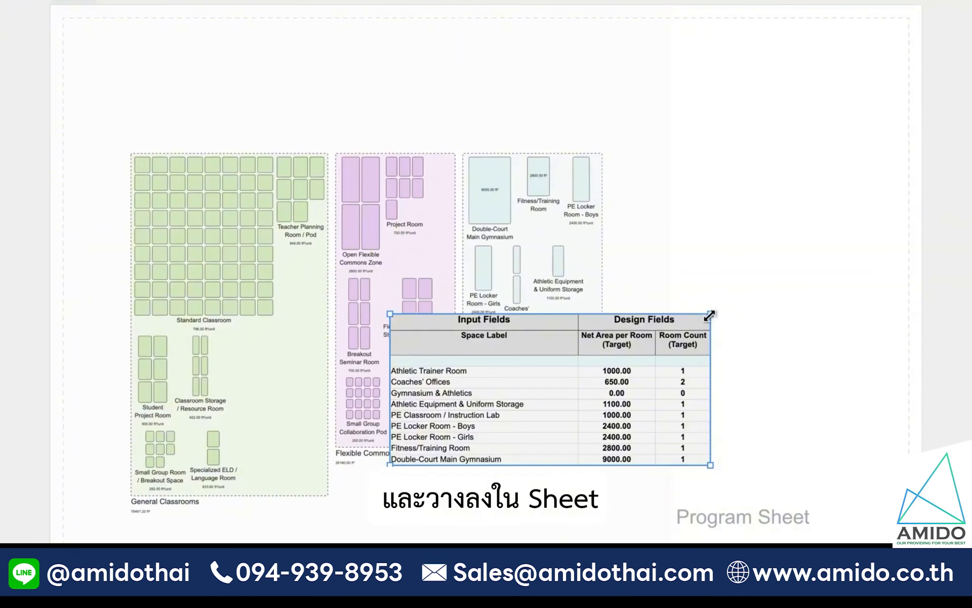
left_click_drag(709, 315, 645, 348)
left_click_drag(491, 423, 562, 103)
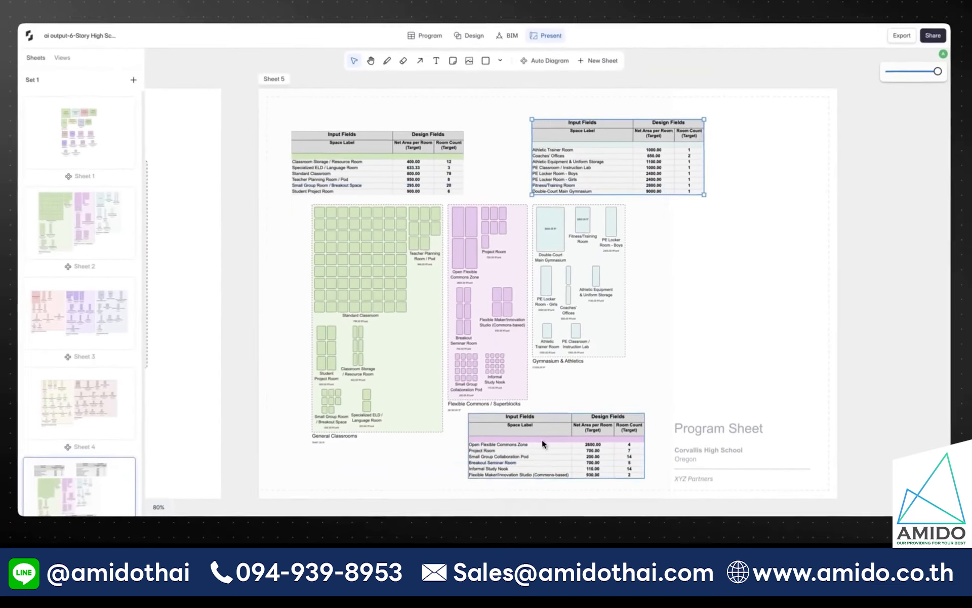
- Adjust the positions of the Flexible Commons table below the diagram and the Gymnasium & Athletics table above it
left_click_drag(542, 444, 530, 444)
left_click_drag(581, 179, 590, 176)
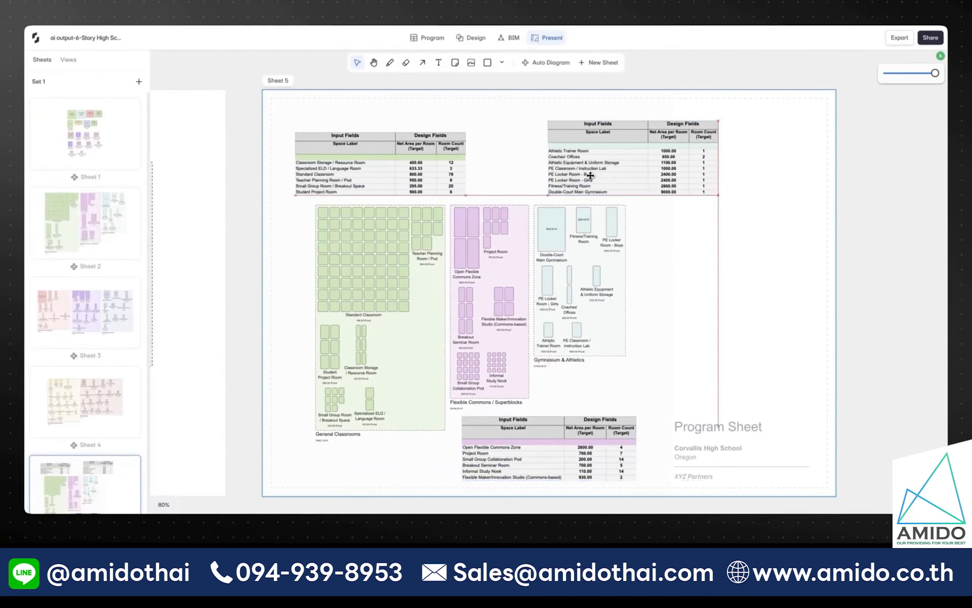
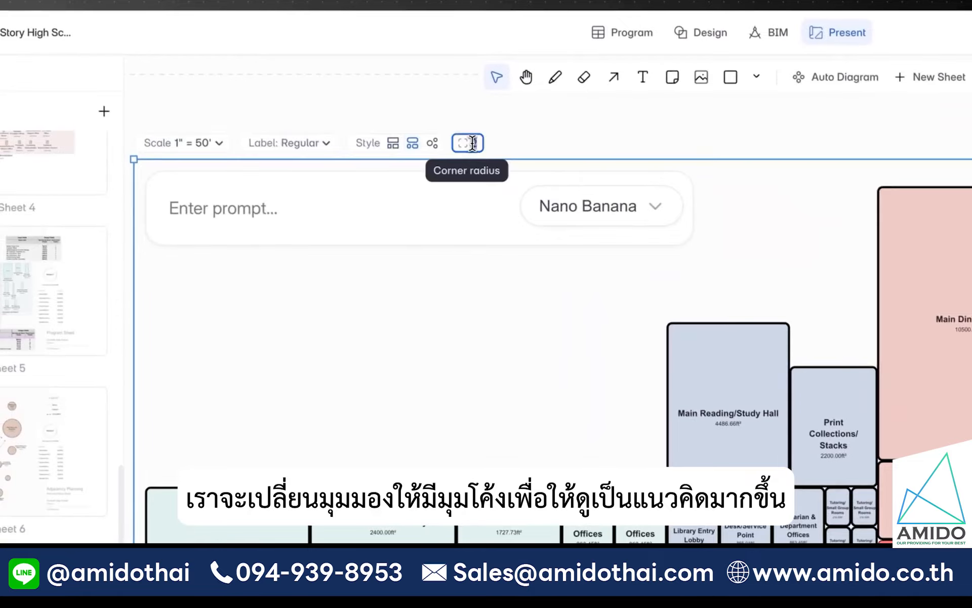
- Open the corner radius of the selected space diagram for editing
left_click(472, 143)
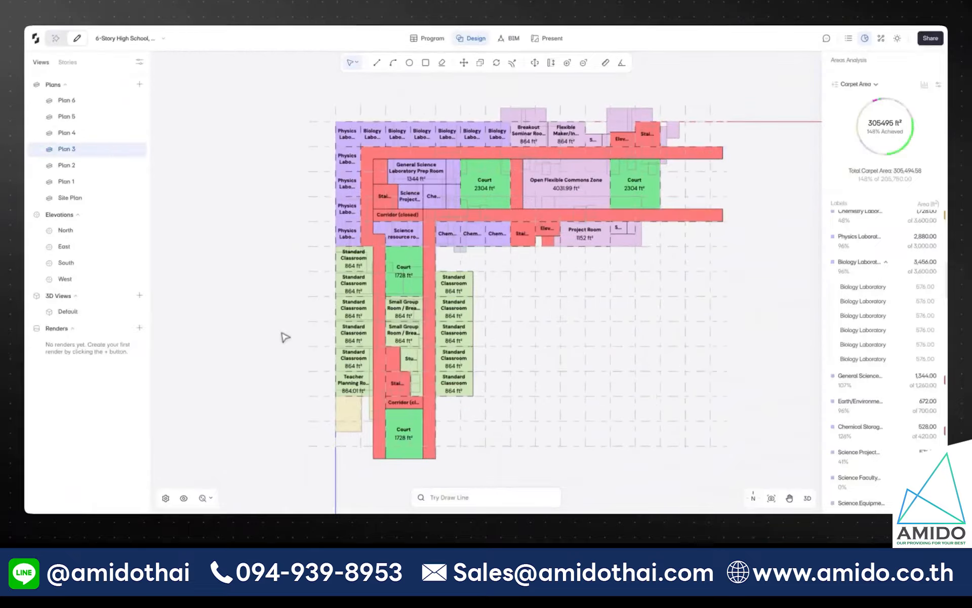
- Isolate all of Plan 3's spaces and reference lines and show the floor in the 3D view
left_click_drag(278, 333, 264, 338)
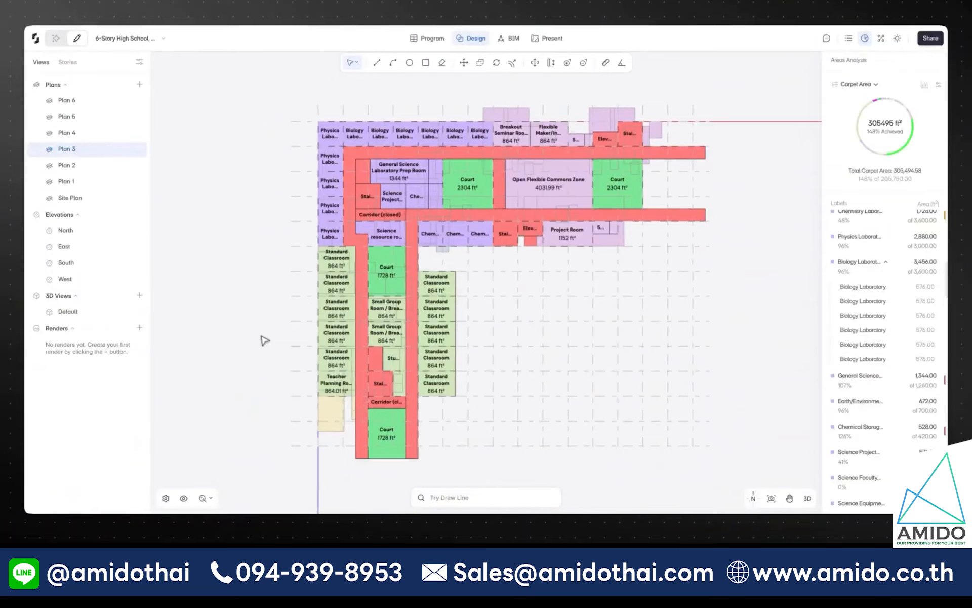
left_click_drag(254, 98, 723, 489)
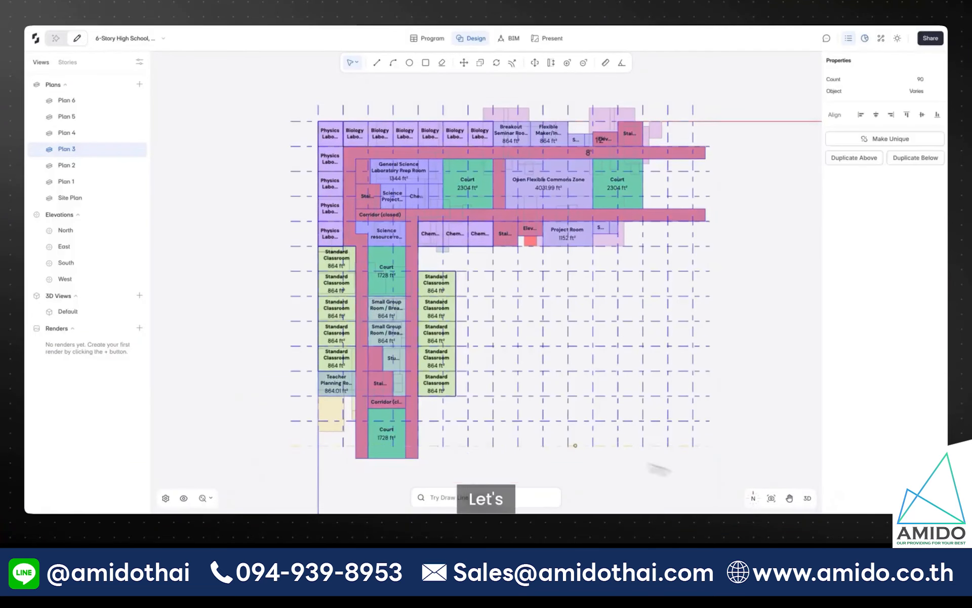
right_click(424, 384)
left_click(451, 372)
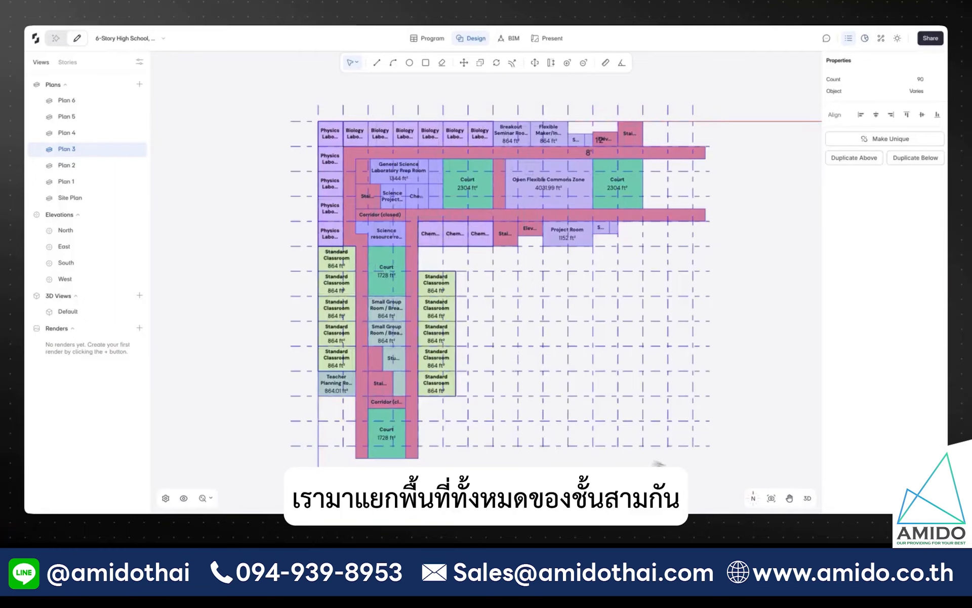
left_click(804, 501)
left_click(659, 441)
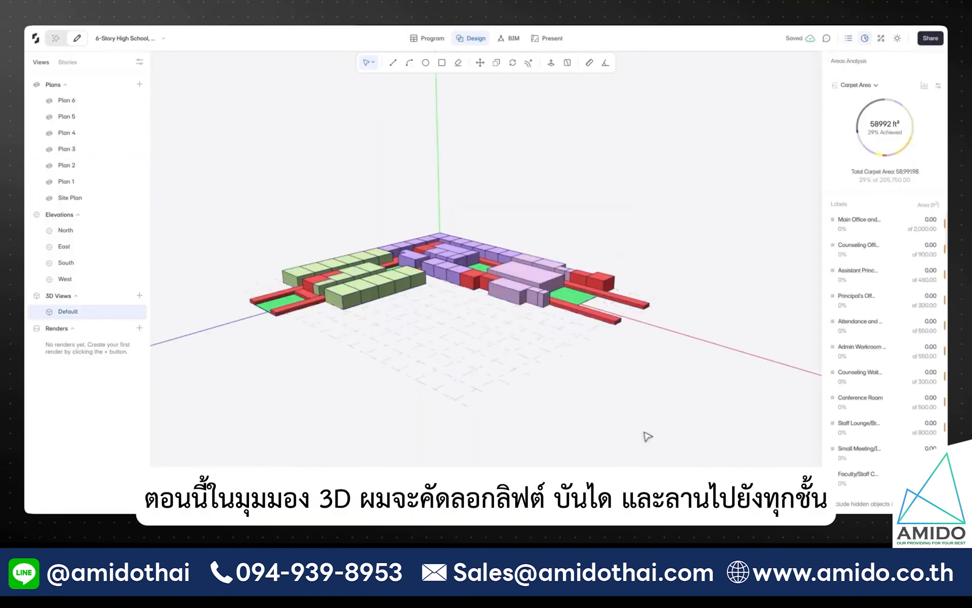
- Duplicate the Story 3 elevator and stair blocks and the courts to the stories above and below
middle_click_drag(400, 402, 425, 418)
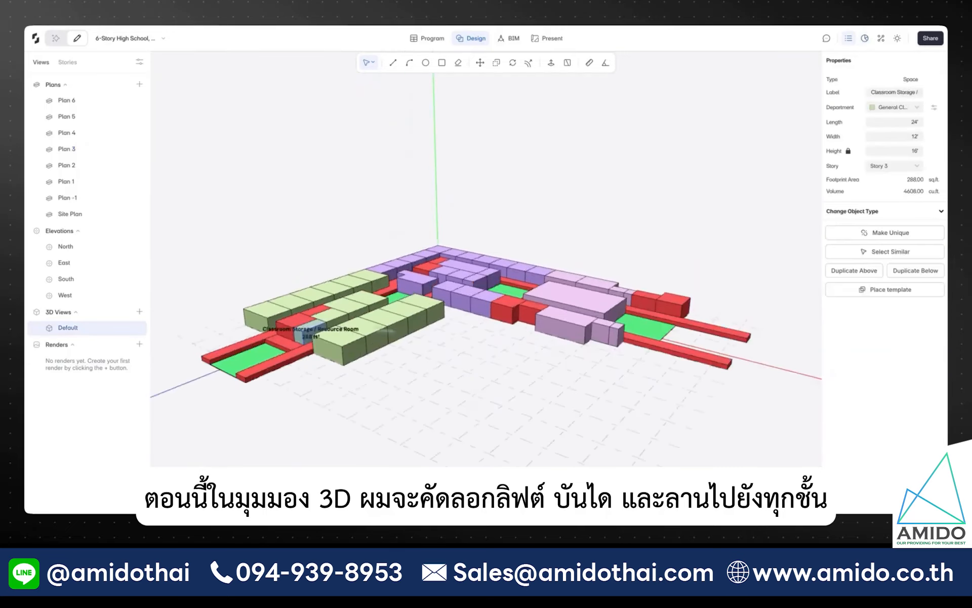
left_click(323, 313, "shift")
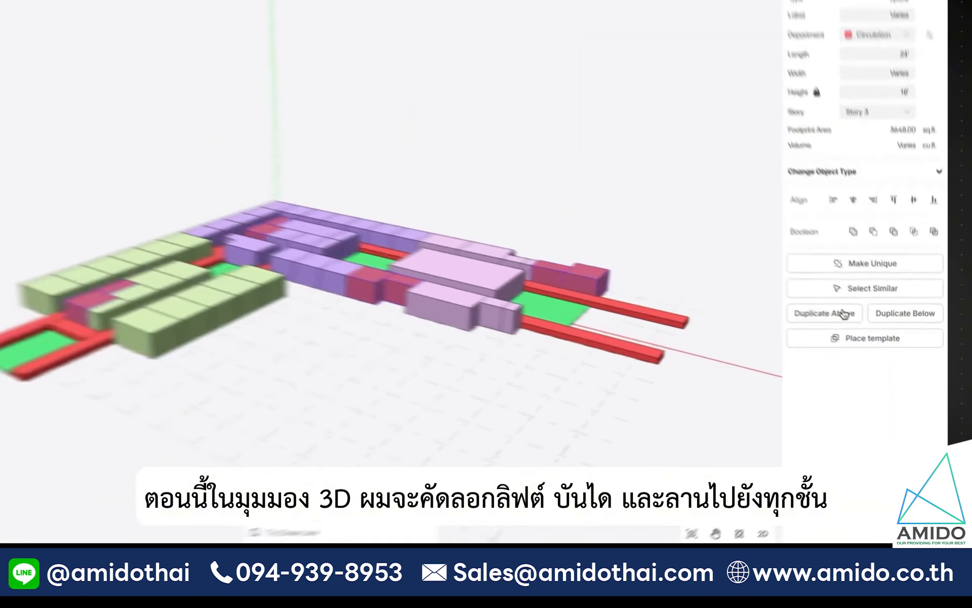
left_click(867, 331)
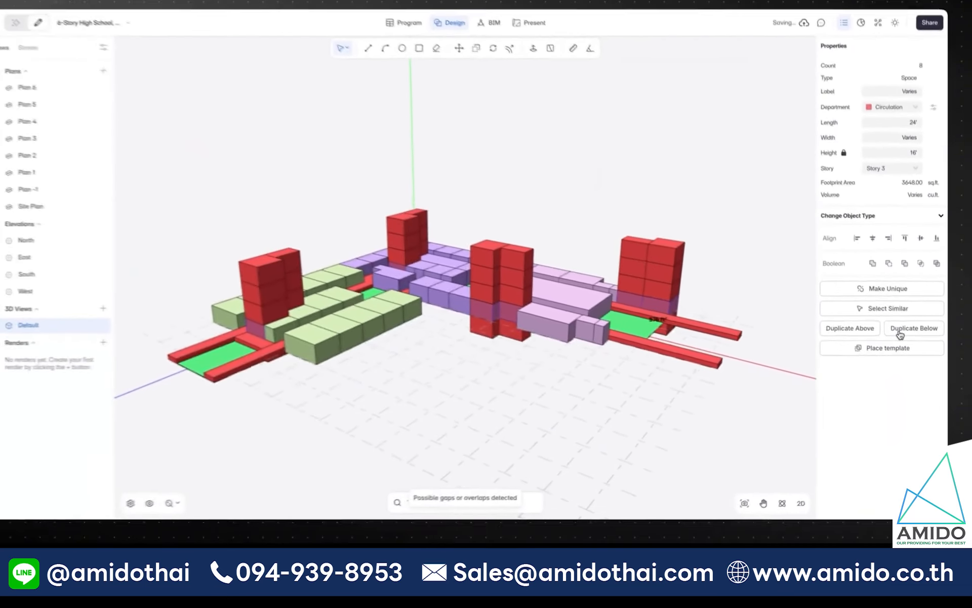
left_click(755, 320)
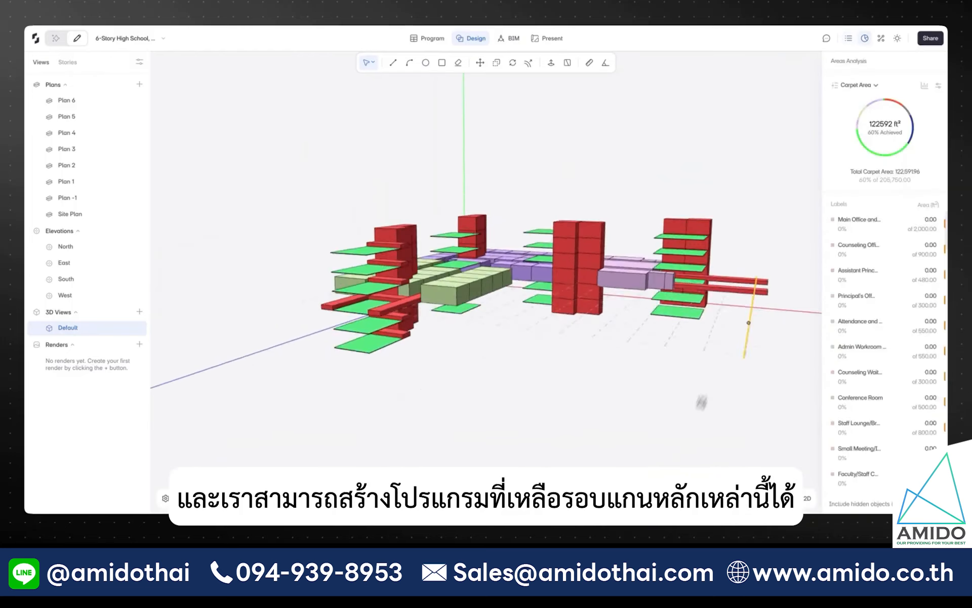
mouse_move(701, 402)
middle_mouse_down()
mouse_move(735, 430)
mouse_move(699, 402)
middle_mouse_up()
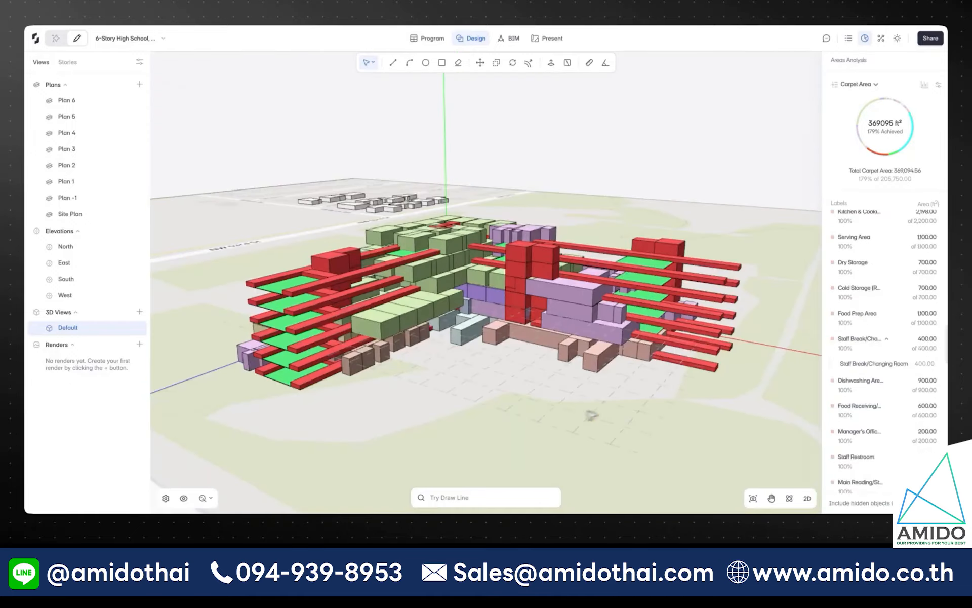
- Lock all the similar Corridor (closed) spaces across the stories, together with the stair and elevator blocks
left_click(700, 370)
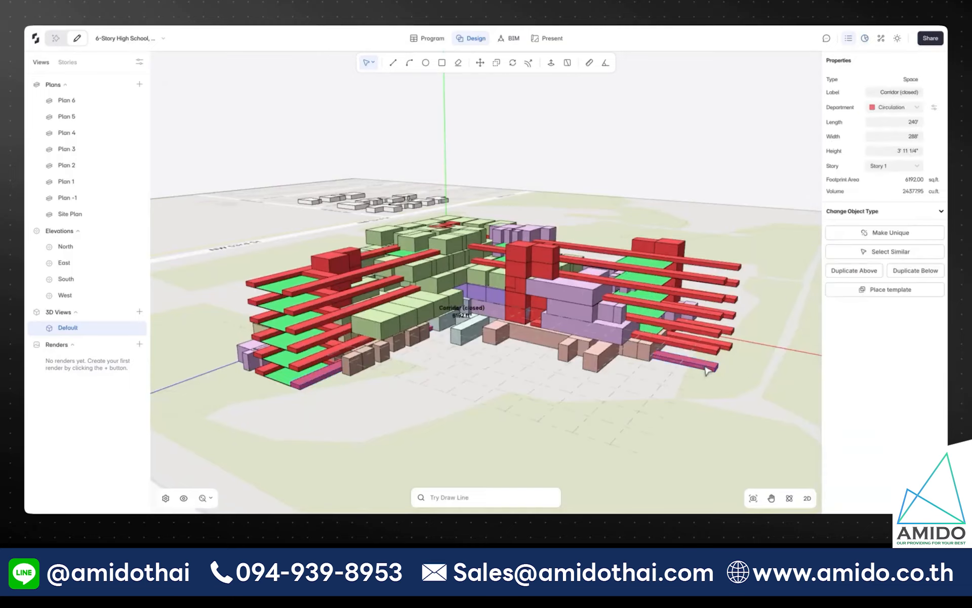
left_click(841, 197)
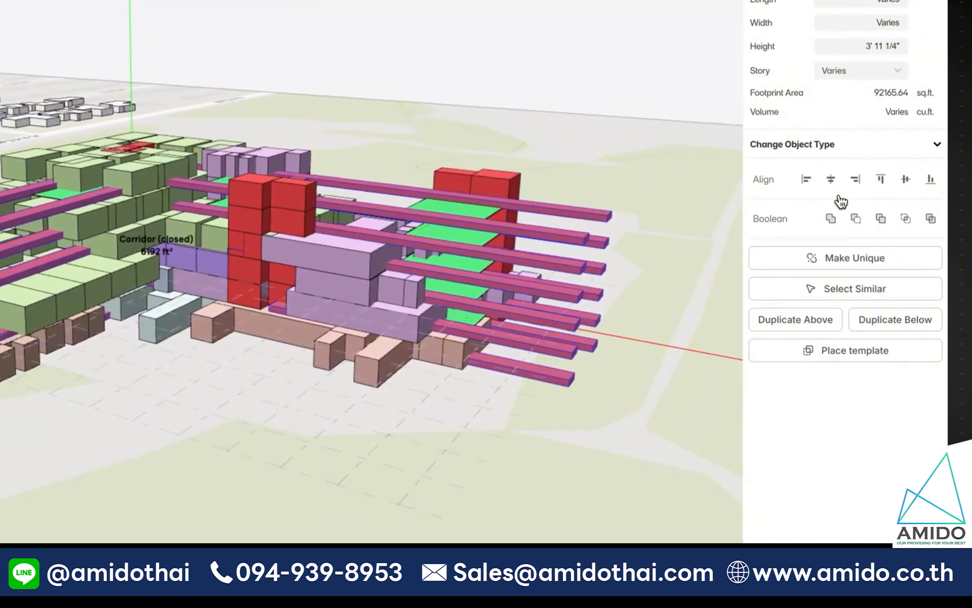
right_click(543, 324)
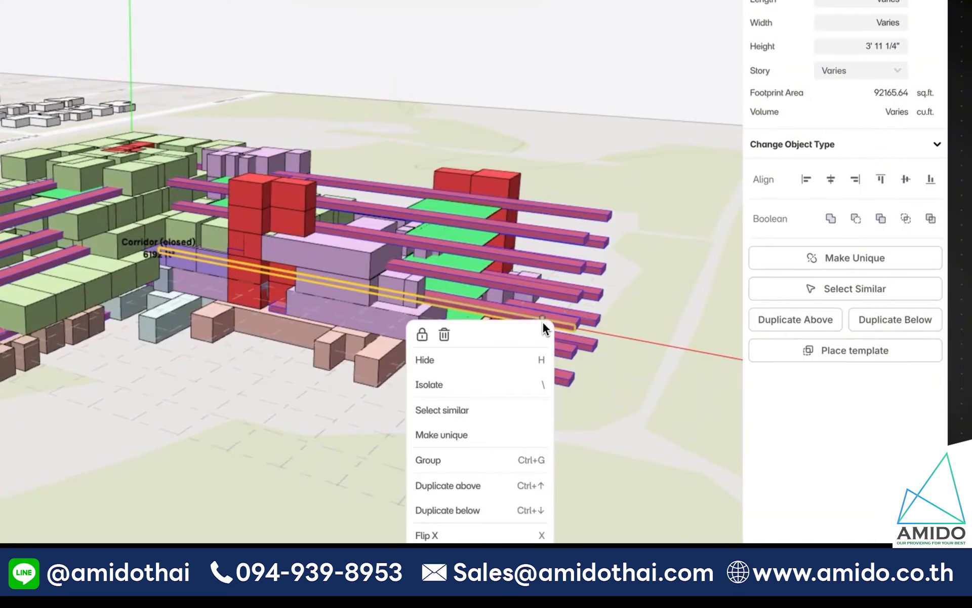
left_click(423, 335)
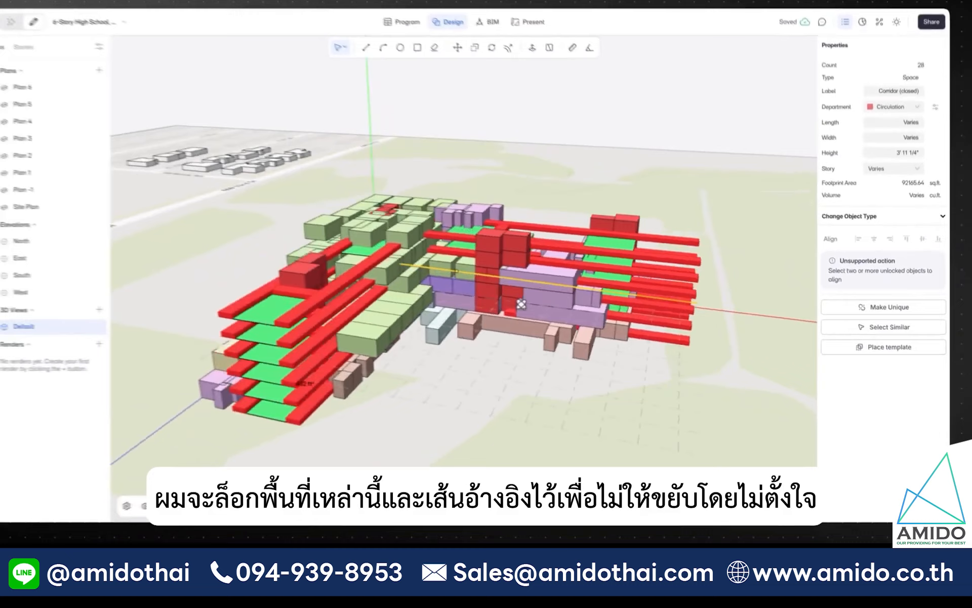
middle_click_drag(607, 324, 806, 338)
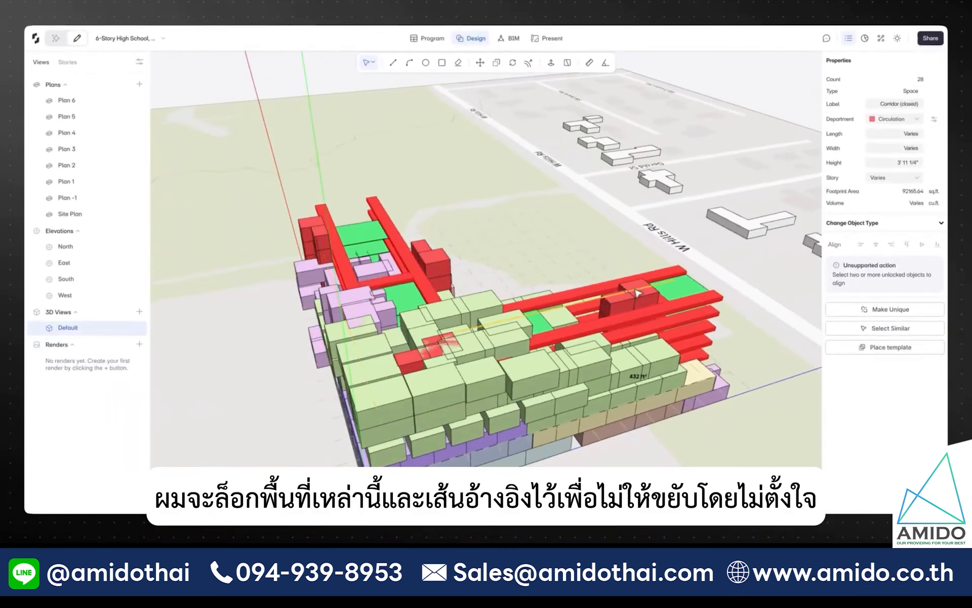
right_click(617, 310)
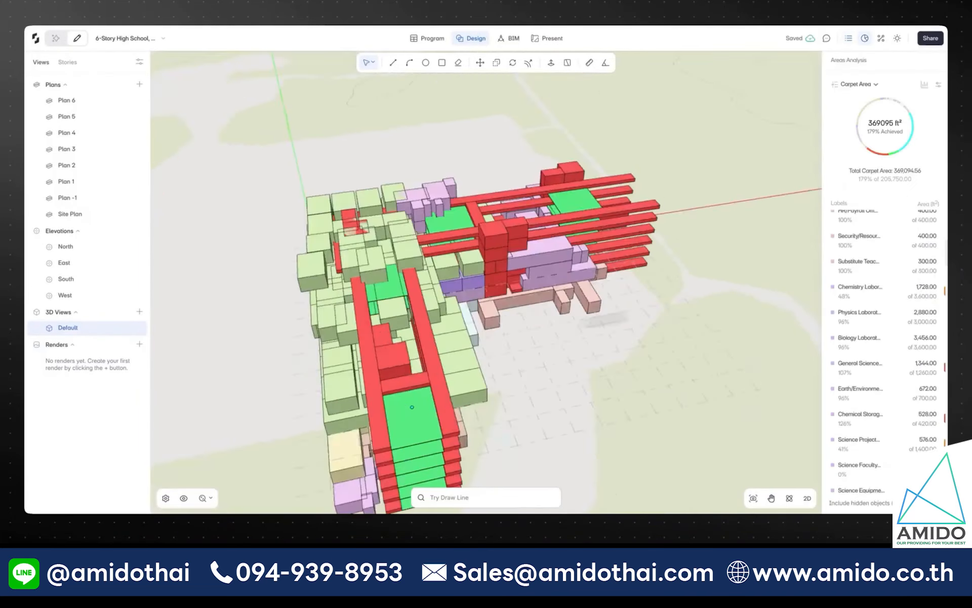
- Select all similar reference lines of the grid on Plan 4 and lock them
left_click(67, 133)
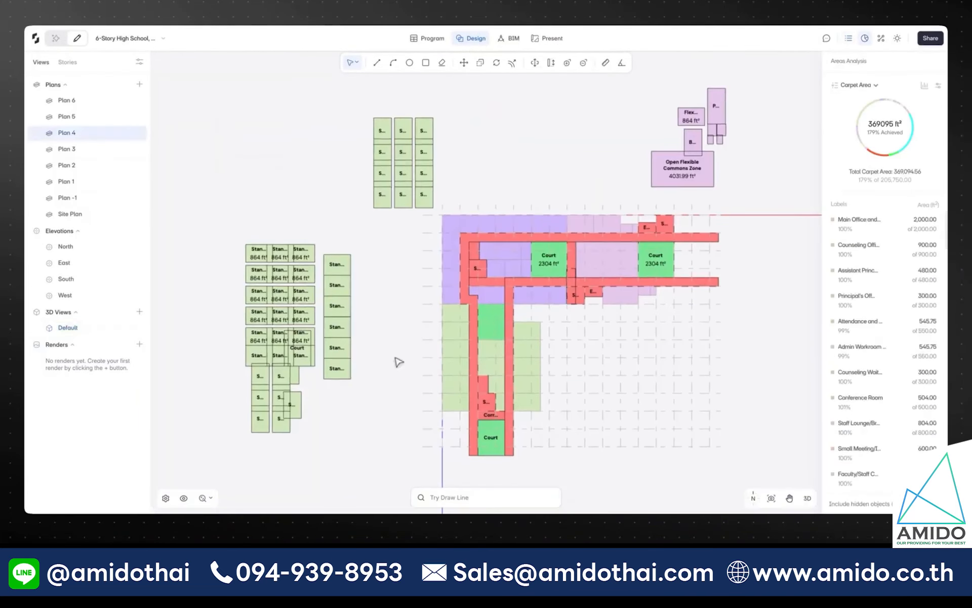
left_click(433, 322)
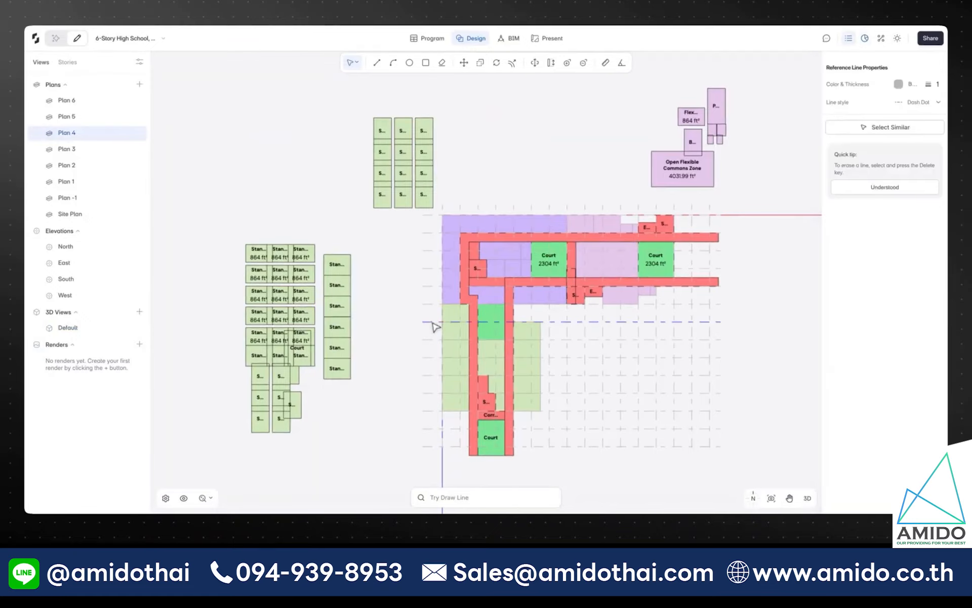
left_click(879, 129)
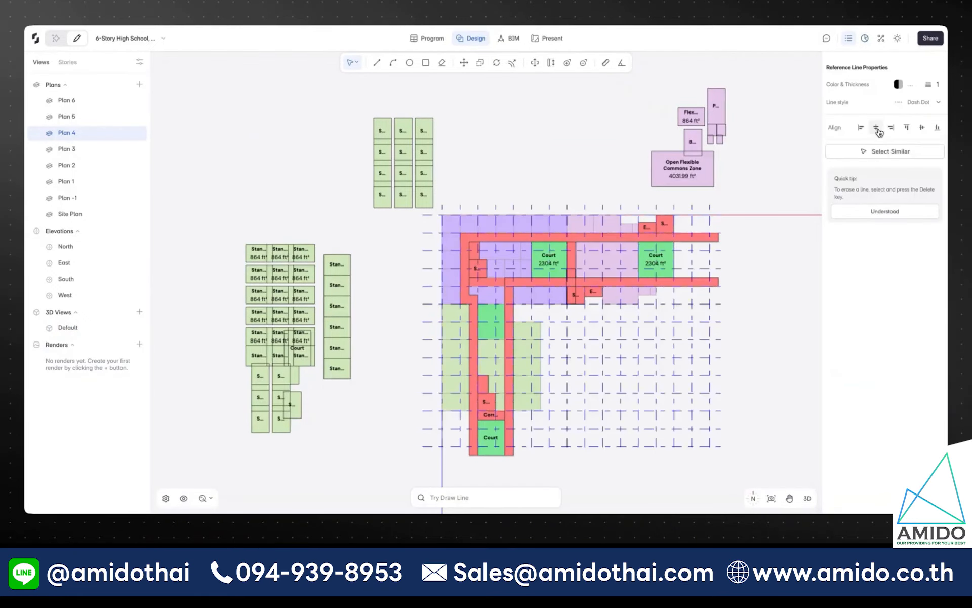
right_click(694, 222)
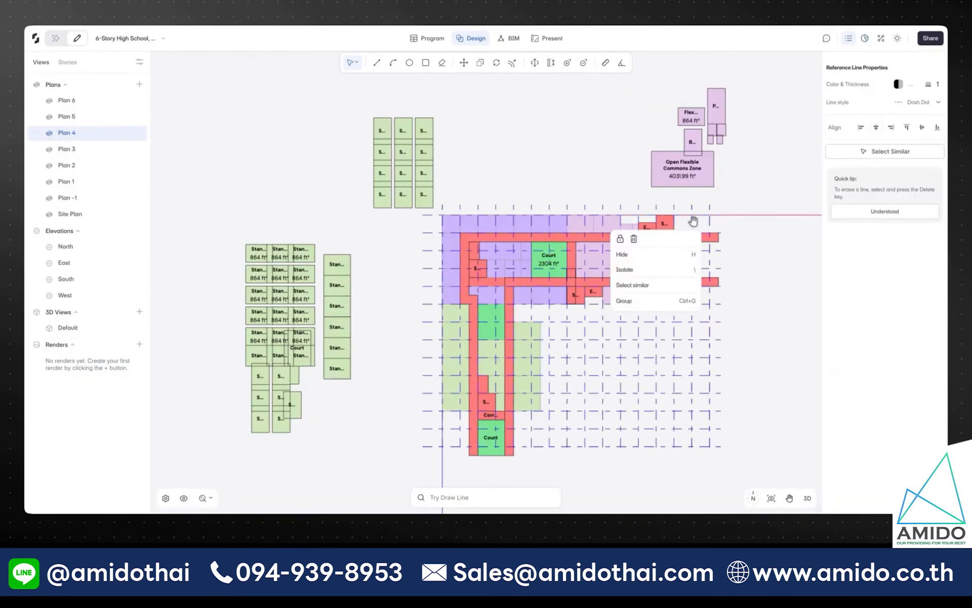
left_click(621, 240)
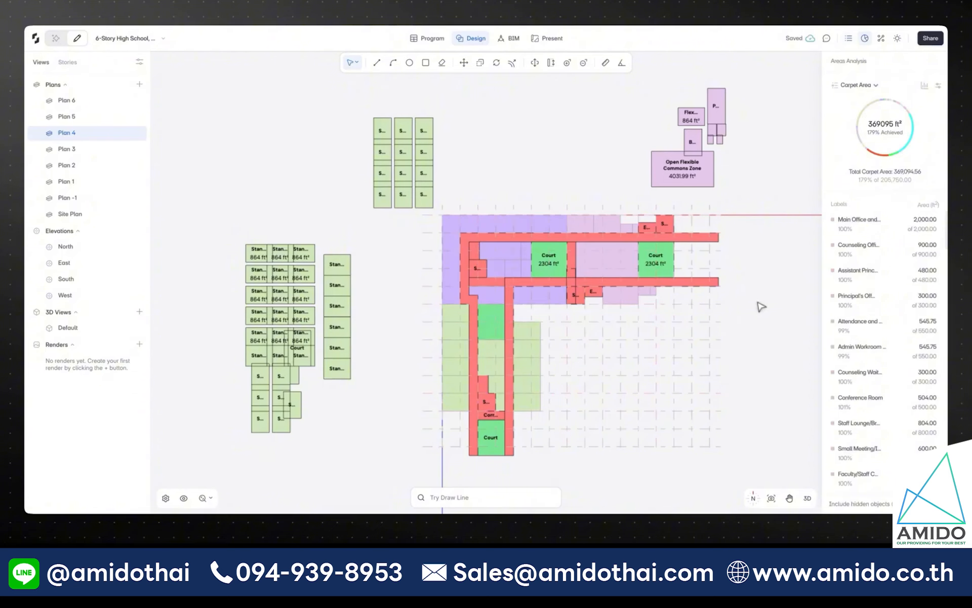
- Move one Standard Classroom out of the stack on Plan 4 and select all similar classrooms
scroll(431, 344, "up", 3)
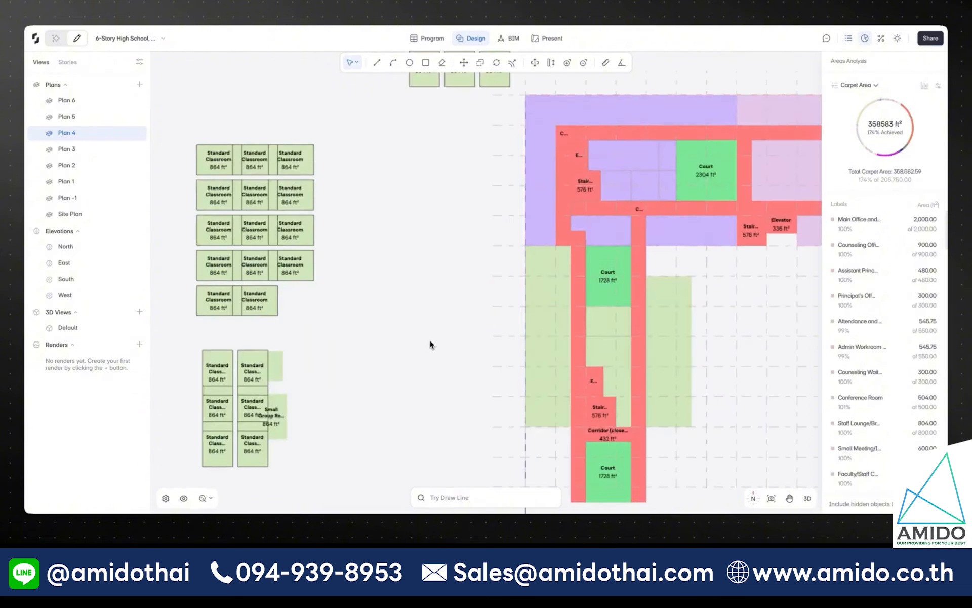
left_click_drag(254, 301, 390, 392)
left_click(395, 397)
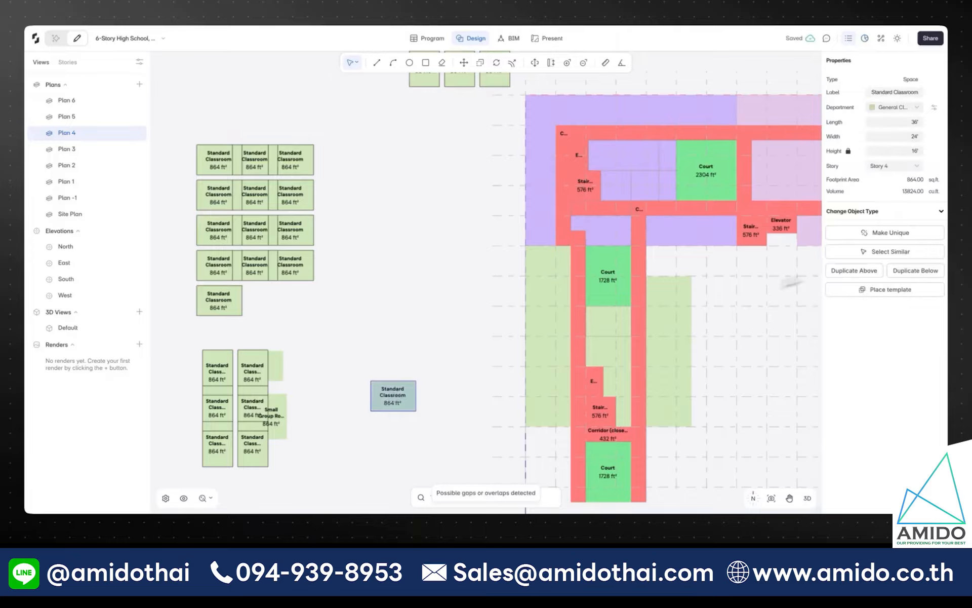
left_click(883, 254)
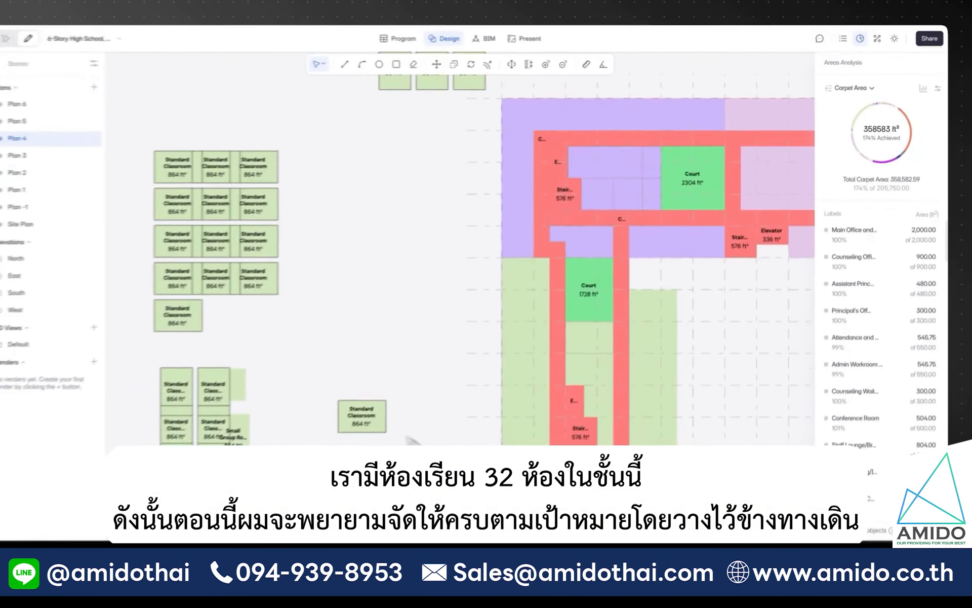
- Place the Standard Classroom against the west side of the long corridor and array 5 copies northward at 24 ft spacing
left_click_drag(358, 412, 555, 417)
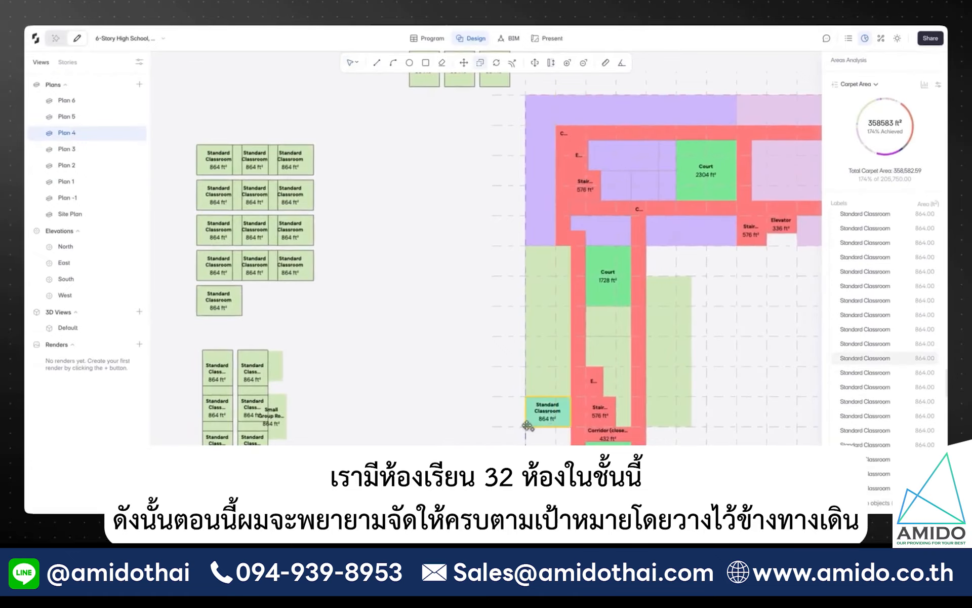
type("4")
key("Tab")
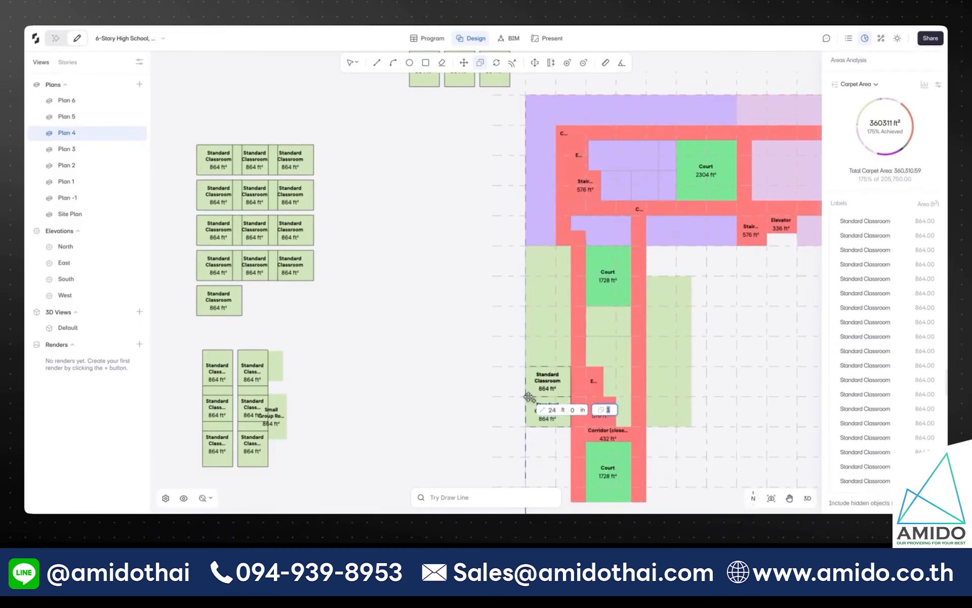
key("Return")
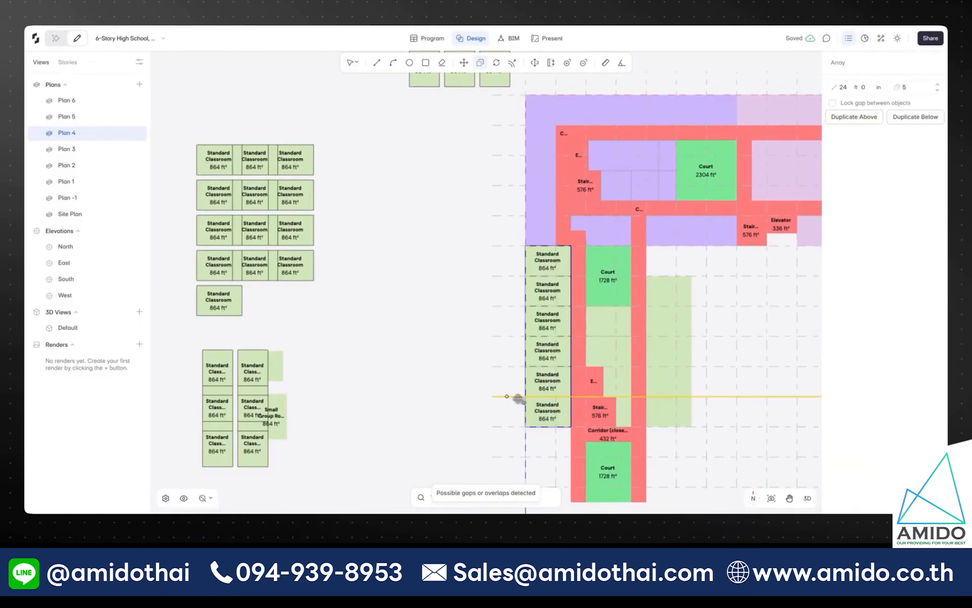
- Place another Standard Classroom along the west side of the upper corridor block and array 4 copies northward at 24 ft spacing
middle_click_drag(365, 278, 371, 333)
left_click_drag(304, 324, 546, 288)
key("c")
left_click(516, 304)
type("4")
key("Return")
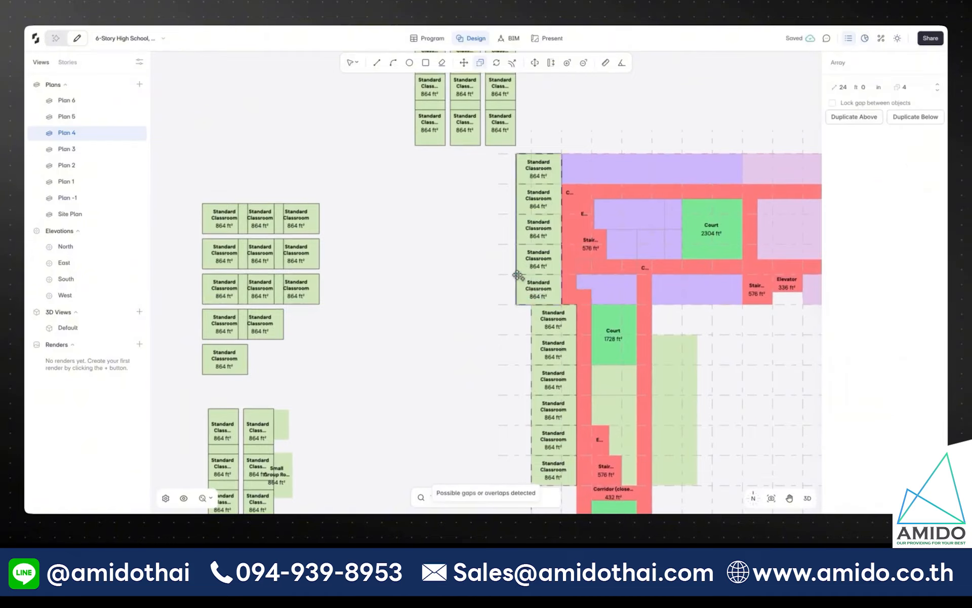
- Array 5 copies of the upright Standard Classroom eastward along the north side of the top corridor
middle_click_drag(453, 306, 382, 330)
left_click(503, 278)
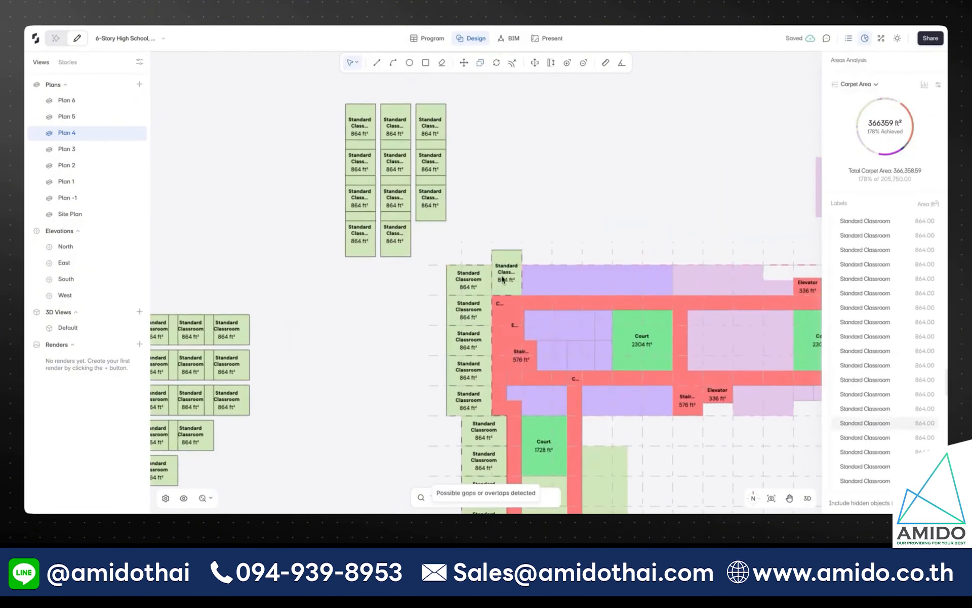
type("5")
key("Return")
- Place a column of Standard Classrooms along the long corridor's east side and two more just west of the upper 2304 ft² court
middle_click_drag(402, 376, 346, 224)
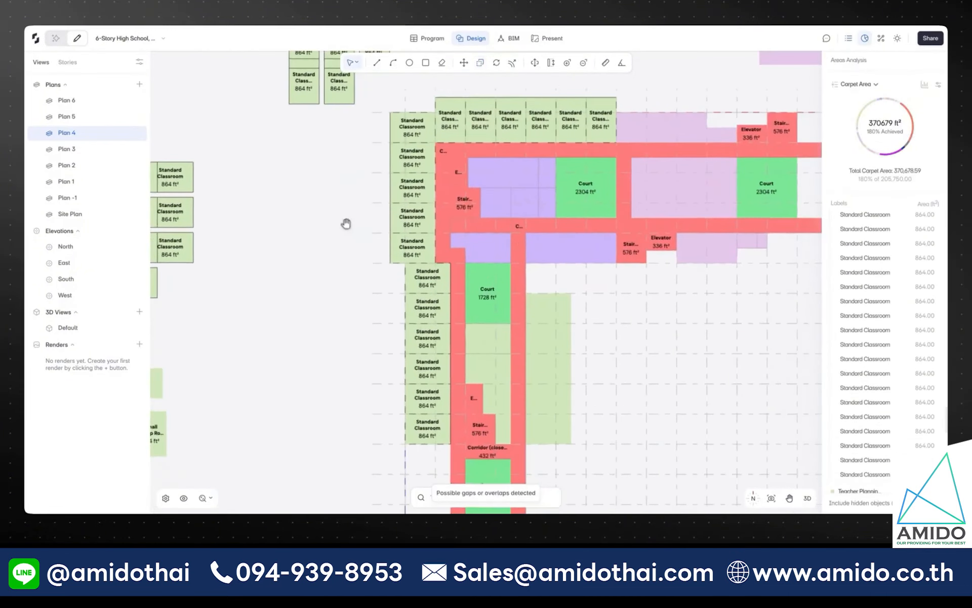
left_click(171, 249)
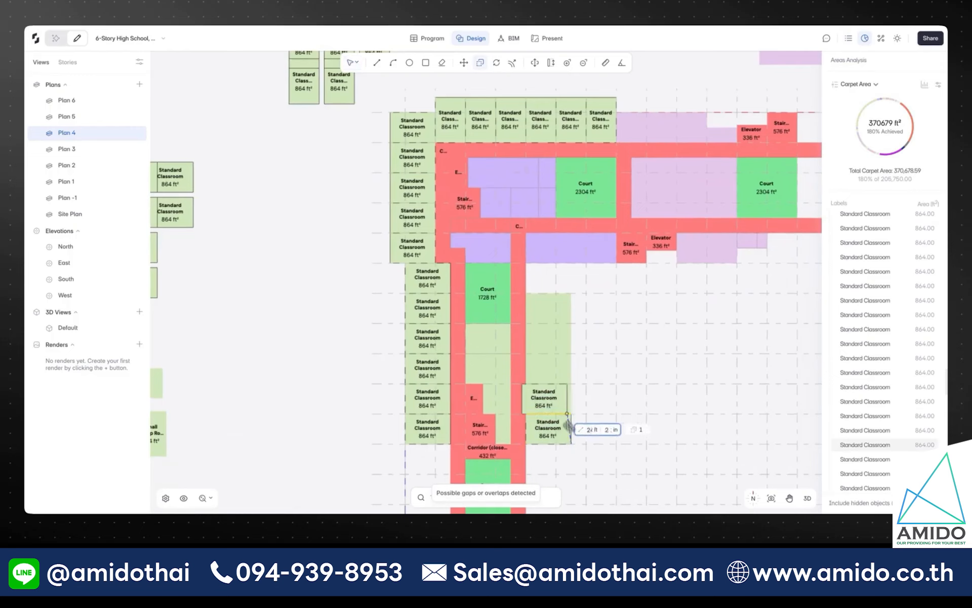
scroll(583, 434, "down", 2)
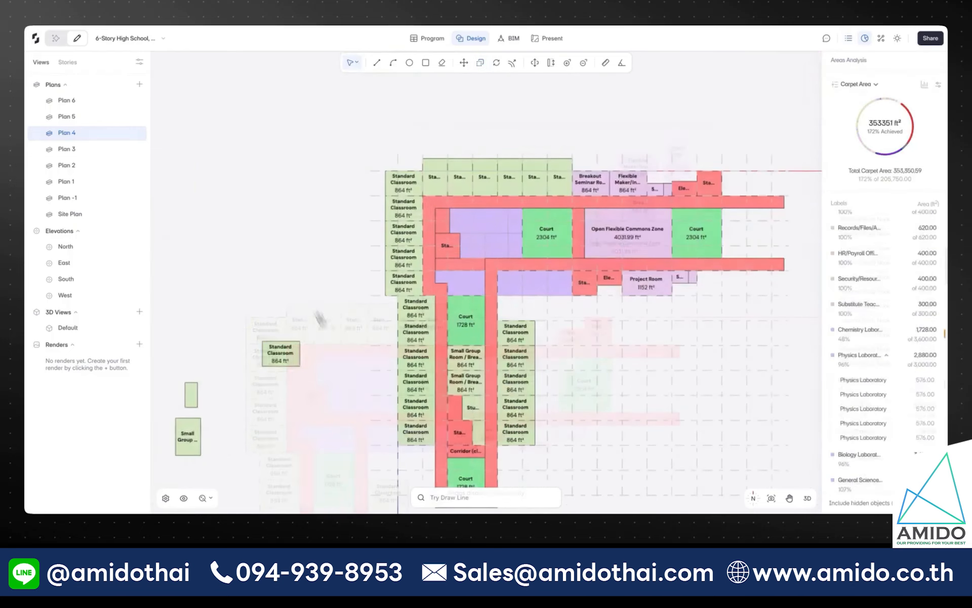
left_click(498, 259)
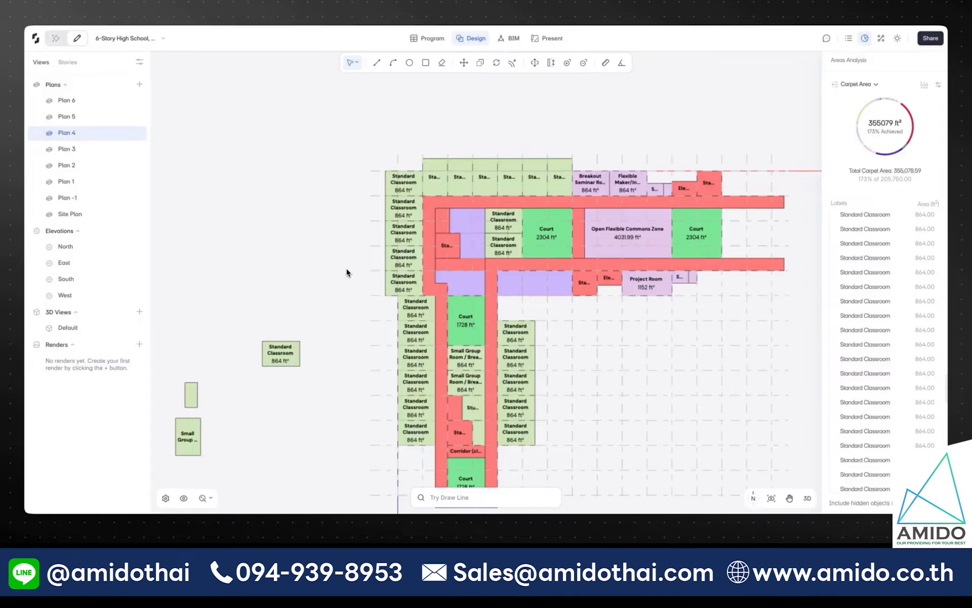
- Compare the layout with Plan 3 and examine the stacked stories of the whole building in the 3D view
left_click(99, 150)
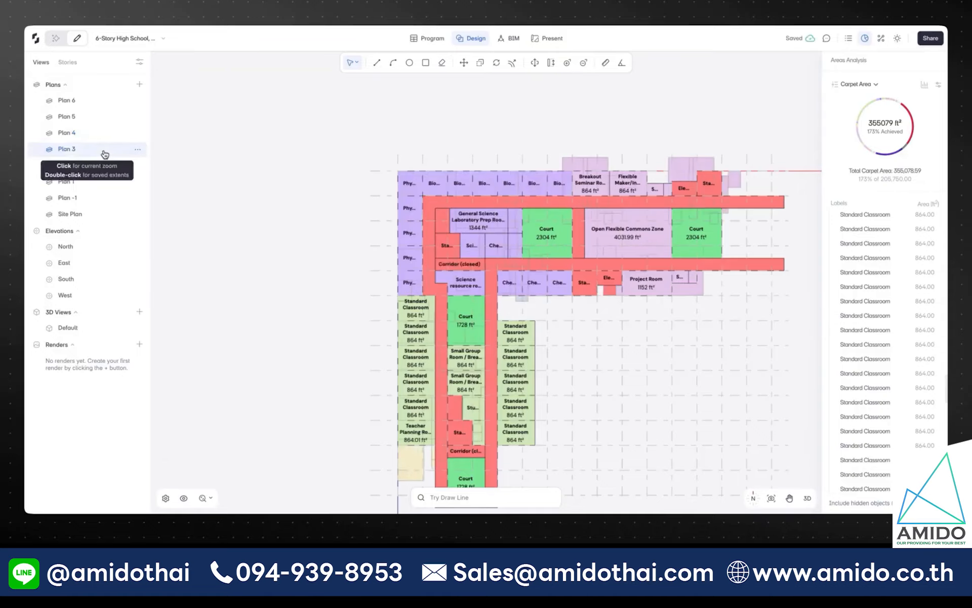
left_click(809, 499)
middle_click_drag(427, 427, 476, 427)
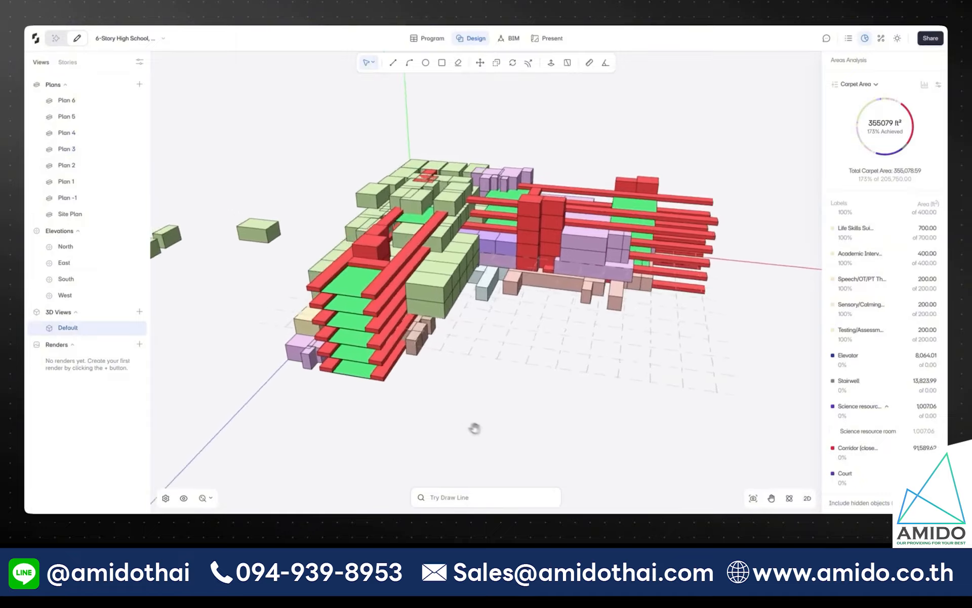
middle_click_drag(476, 428, 492, 428)
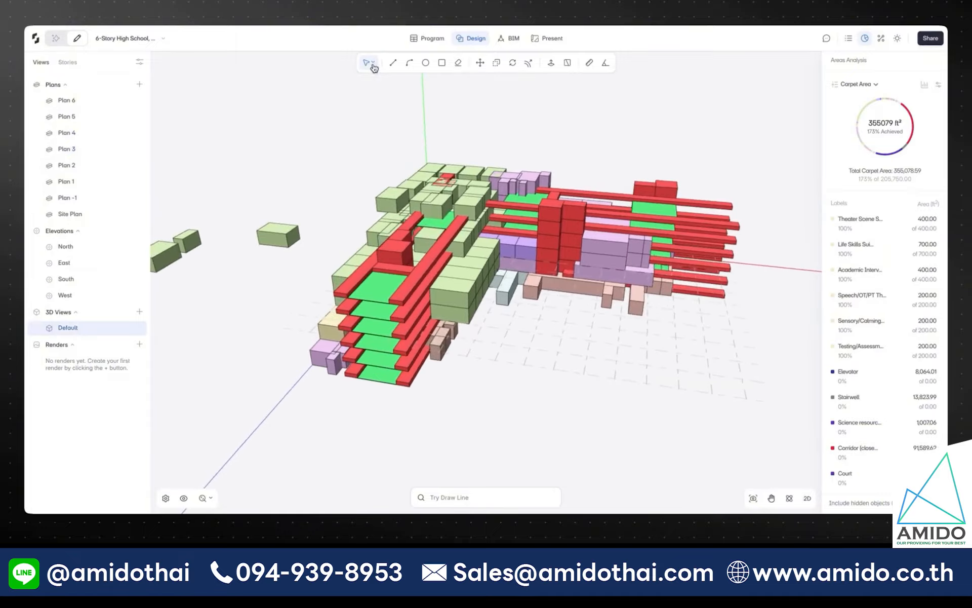
- Select all spaces on Story 4 and isolate them in the 3D view
left_click(373, 67)
mouse_move(391, 87)
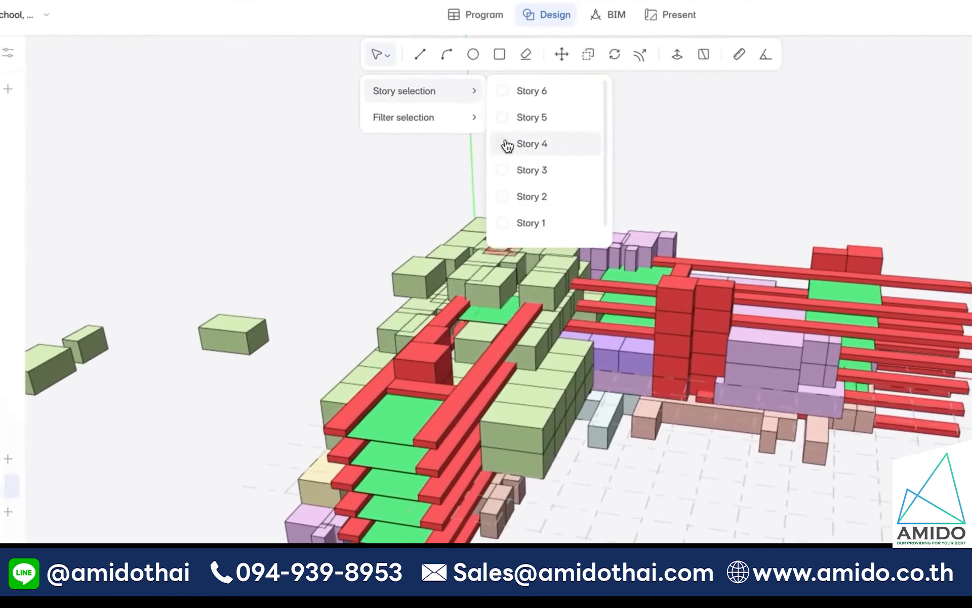
left_click(503, 144)
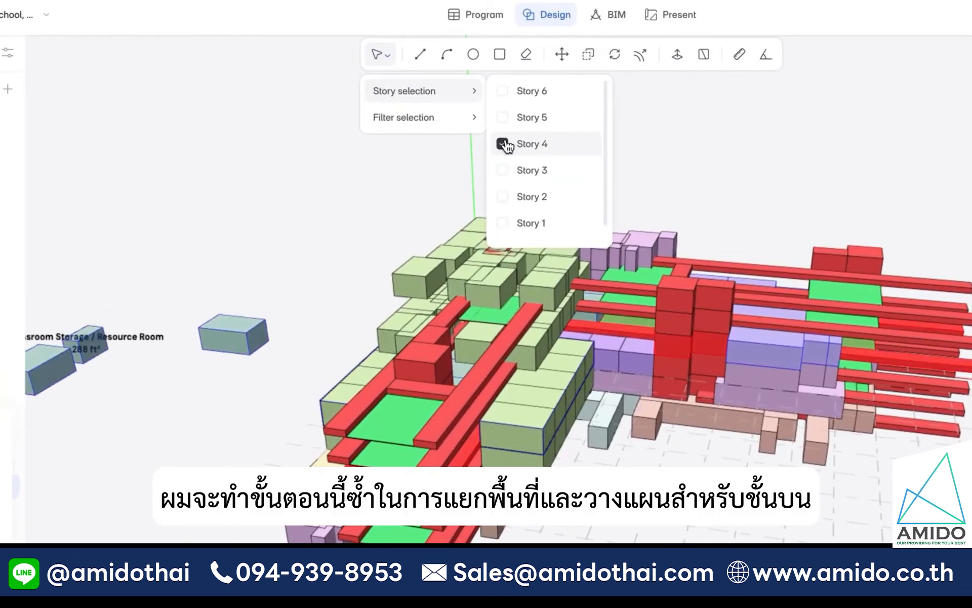
right_click(545, 425)
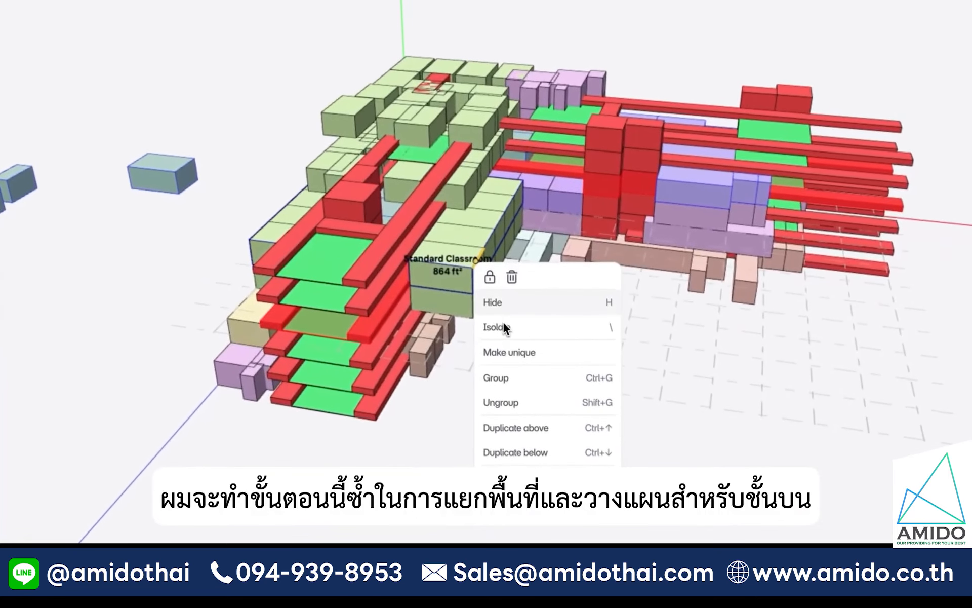
left_click(505, 327)
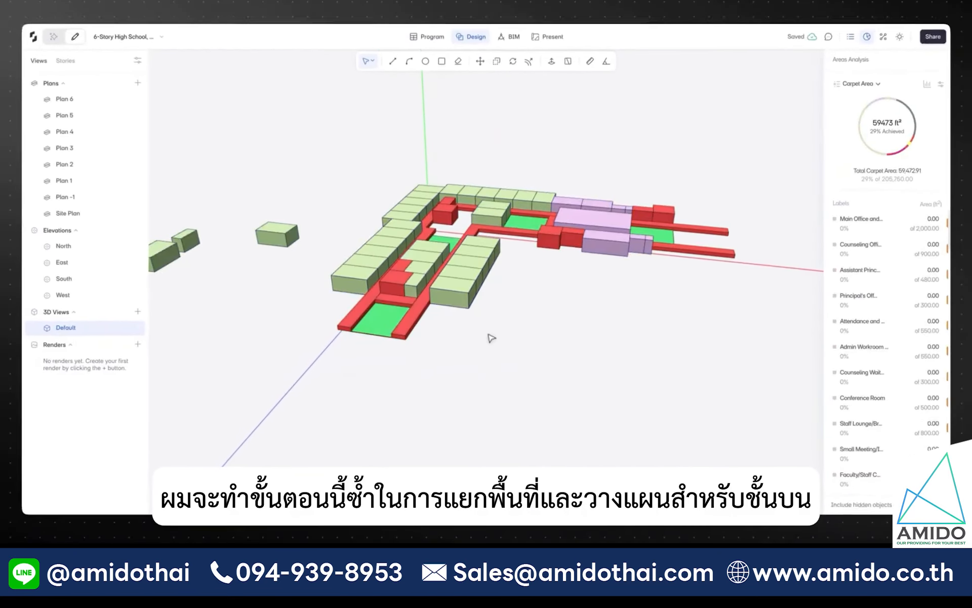
middle_click_drag(588, 348, 473, 358)
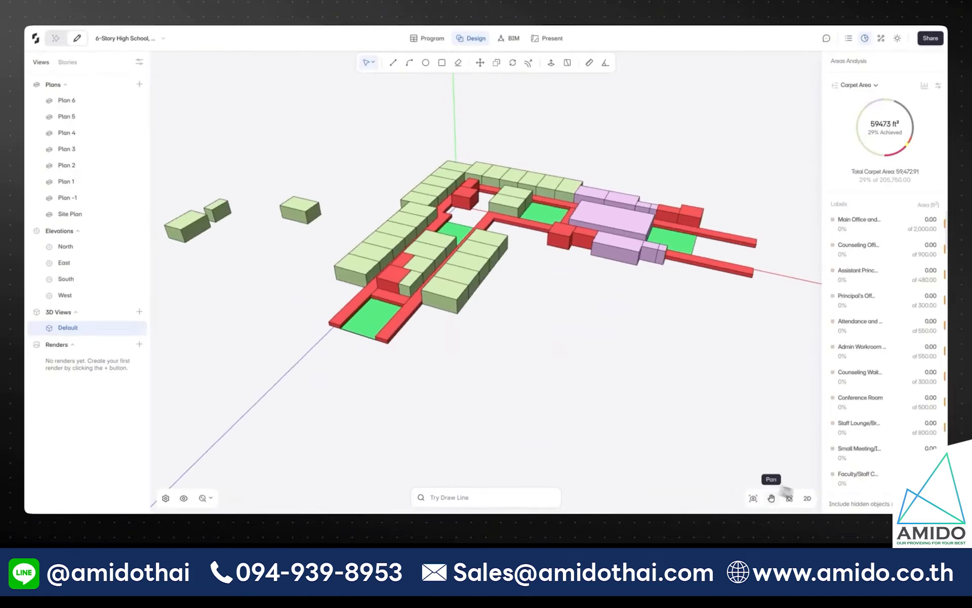
- Lay out Standard Classrooms around the corridors on Plan 5, using Plan 4 as the reference
left_click(807, 497)
middle_click_drag(301, 412, 345, 308)
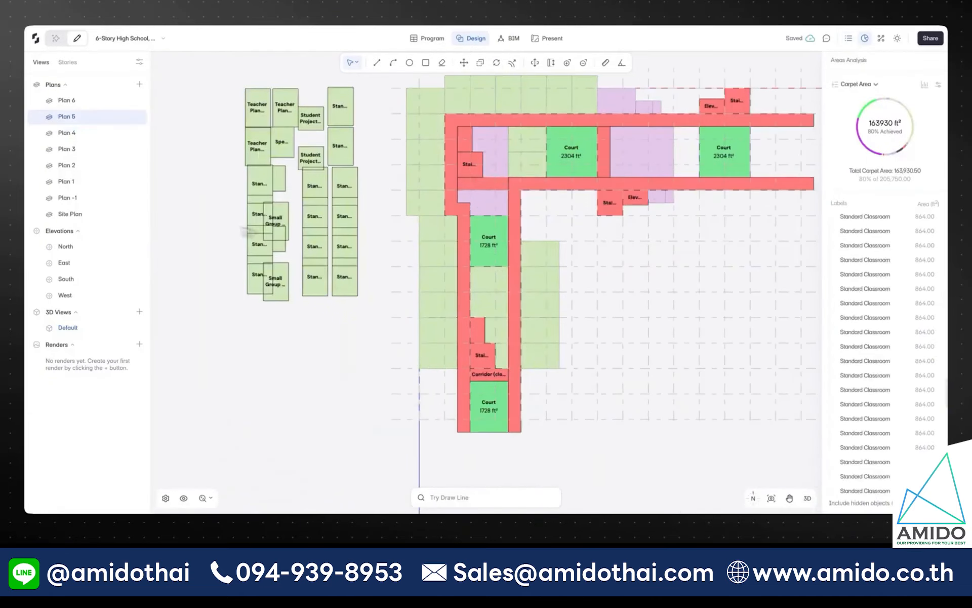
left_click(807, 498)
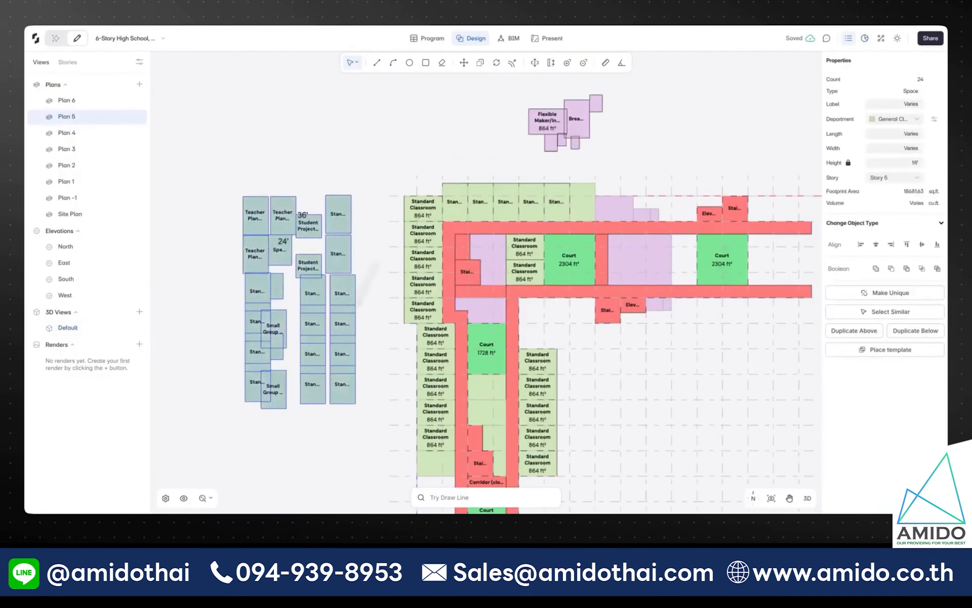
left_click(486, 388)
left_click(67, 133)
left_click(66, 116)
left_click(67, 133)
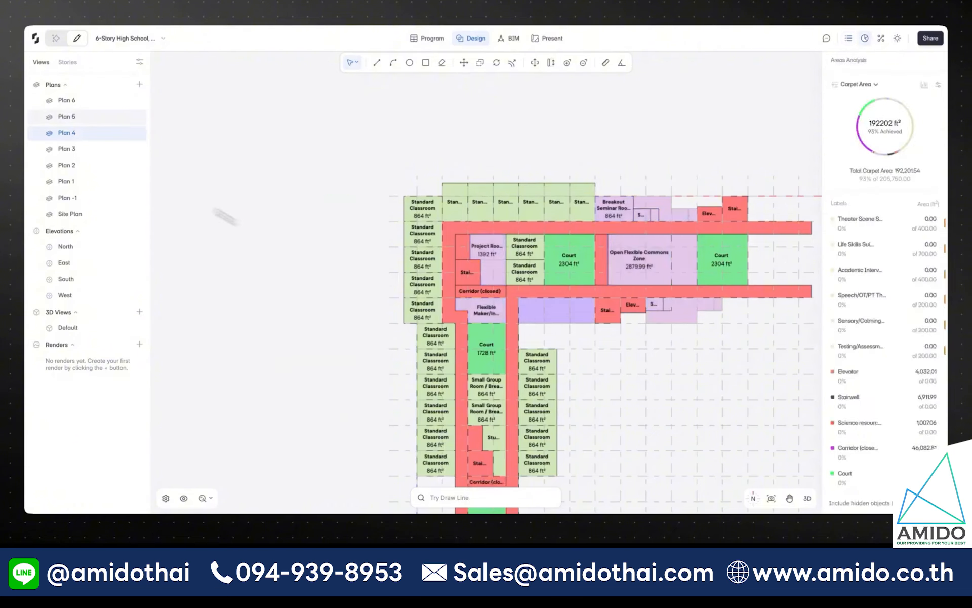
- Fill Plan 5 with planning, small group and flexible commons rooms and delete the surplus unplaced spaces beside the building
left_click(67, 117)
left_click_drag(282, 216, 382, 160)
left_click(519, 322)
key("Delete")
key("Delete")
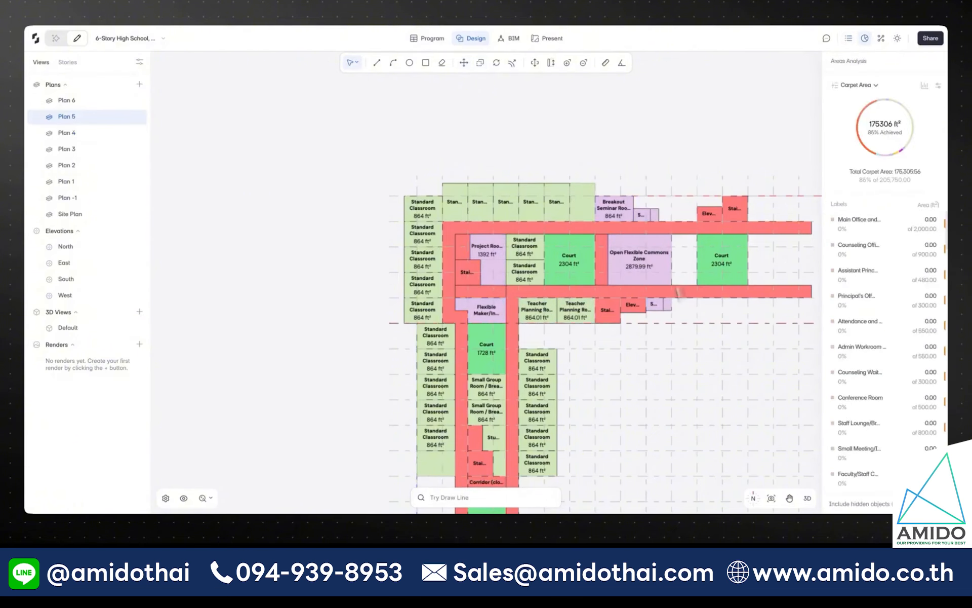
- On Plan 6, move the overlapping classroom spaces west and the Flexible Commons spaces northeast, clear of the corridors
middle_click_drag(679, 392, 641, 341)
scroll(884, 329, "down", 5)
left_click(66, 100)
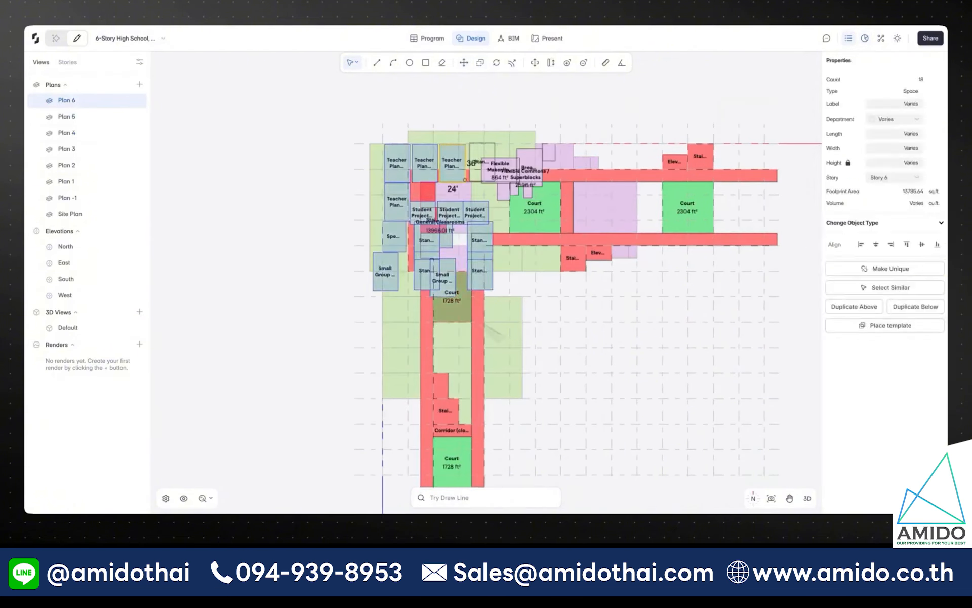
left_click_drag(454, 212, 269, 215)
left_click_drag(453, 100, 566, 203)
left_click_drag(519, 169, 669, 84)
- On Plan 5, select the placed classrooms, planning, project and small group rooms and duplicate them to the story above
left_click(66, 116)
left_click(490, 194, "shift")
left_click(491, 220, "shift")
left_click(541, 259, "shift")
left_click(499, 264, "shift")
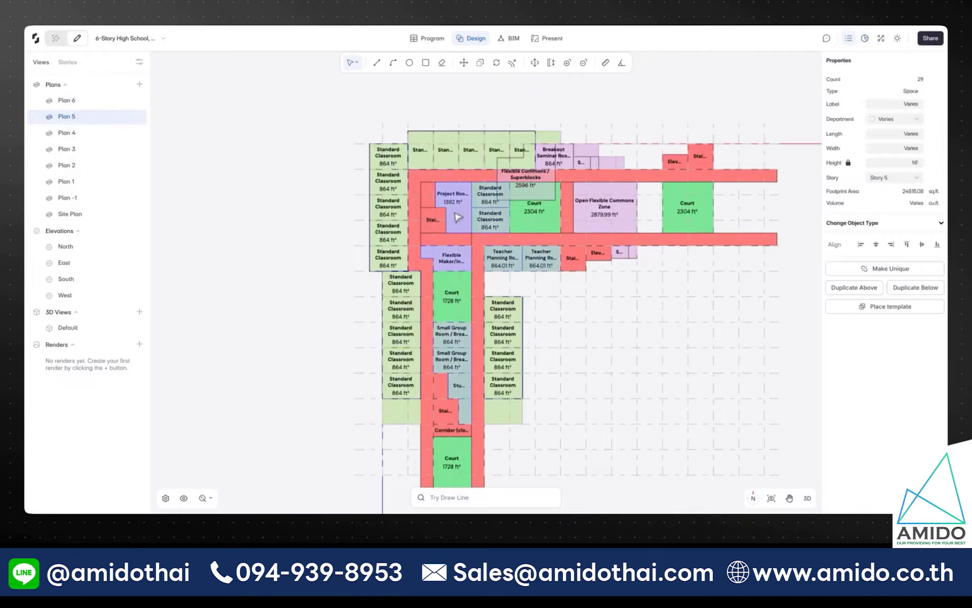
left_click(854, 288)
- In the 3D view, set the top-story Standard Classroom arrays on the long wing's west and east sides to 3 copies at 24 ft spacing
left_click(67, 100)
left_click(68, 328)
scroll(368, 300, "up", 5)
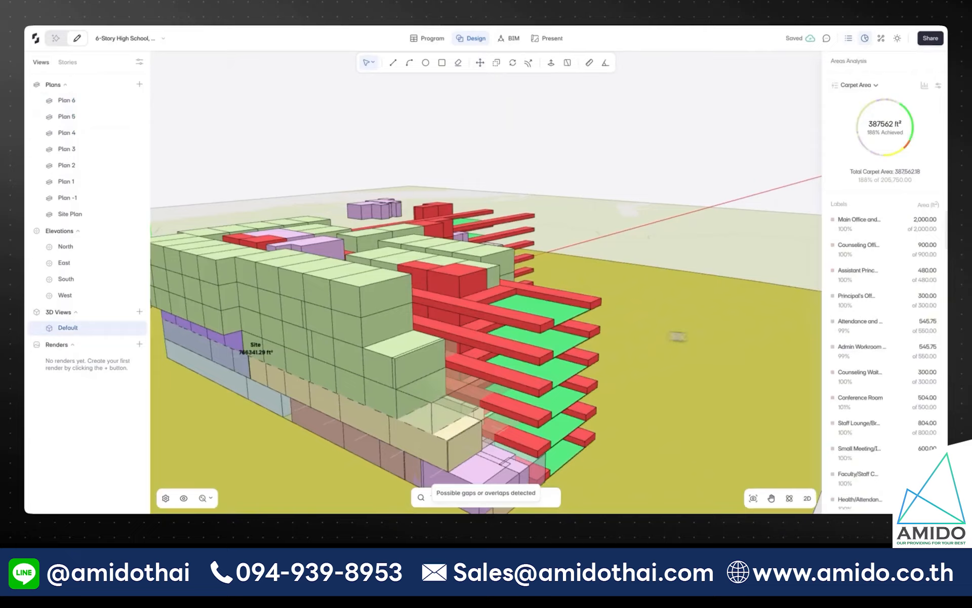
left_click(368, 300)
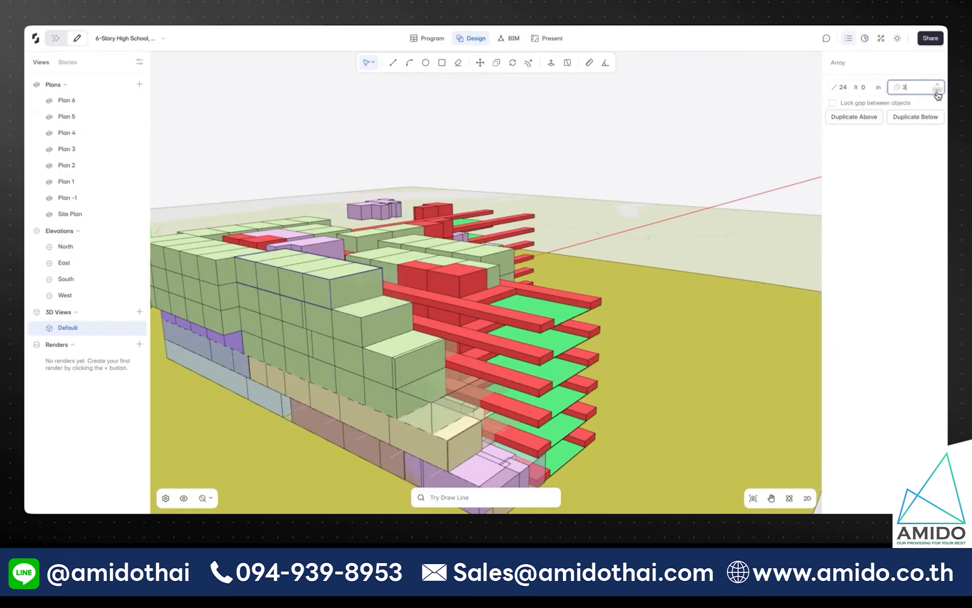
left_click_drag(677, 334, 459, 303)
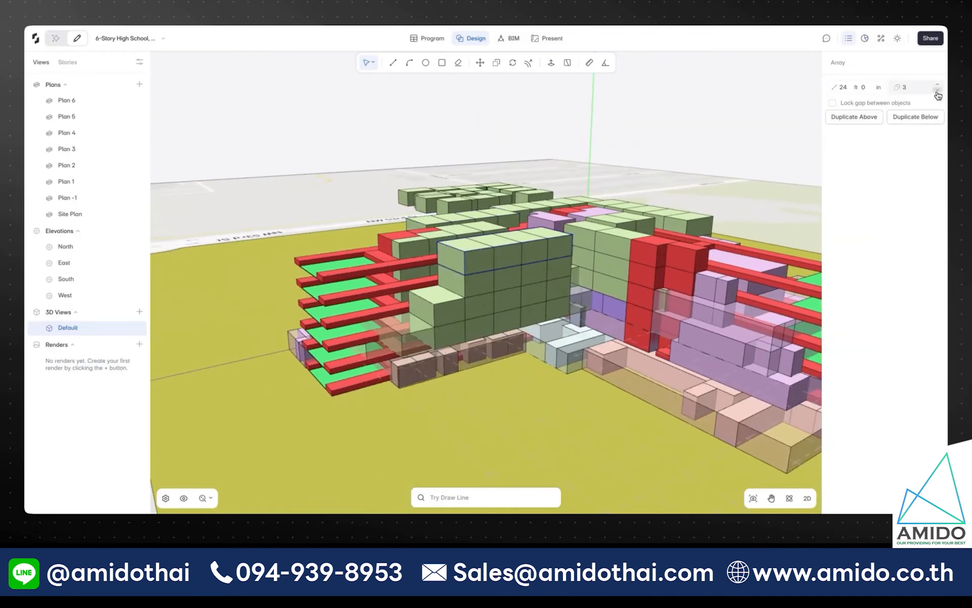
left_click(510, 394)
left_click_drag(509, 393, 709, 413)
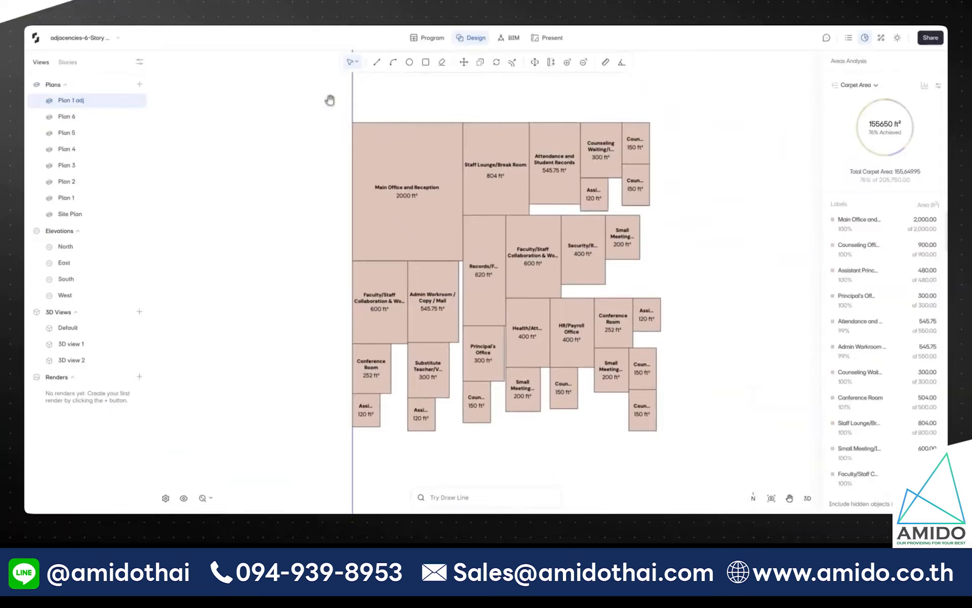
- Select all administration rooms on Plan 1 adj, compute their adjacencies by Spaces and auto-arrange them into related groups
left_click_drag(331, 98, 677, 451)
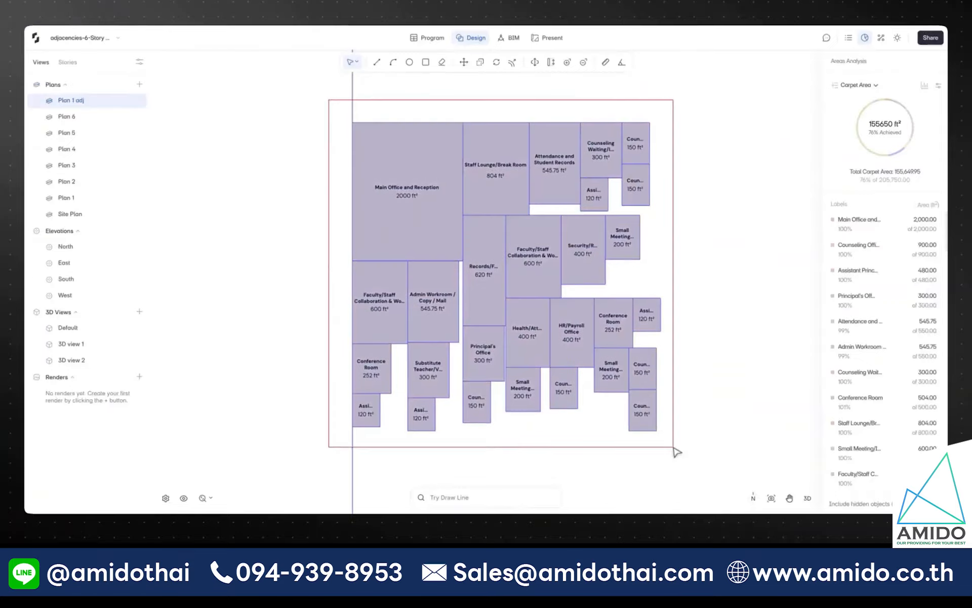
left_click(882, 37)
left_click(862, 82)
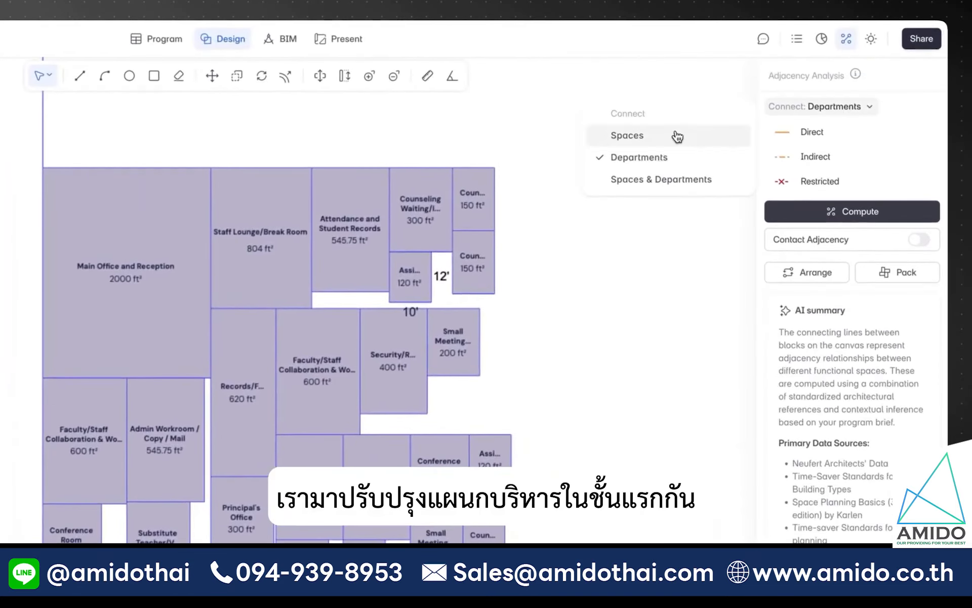
left_click(677, 136)
left_click(886, 212)
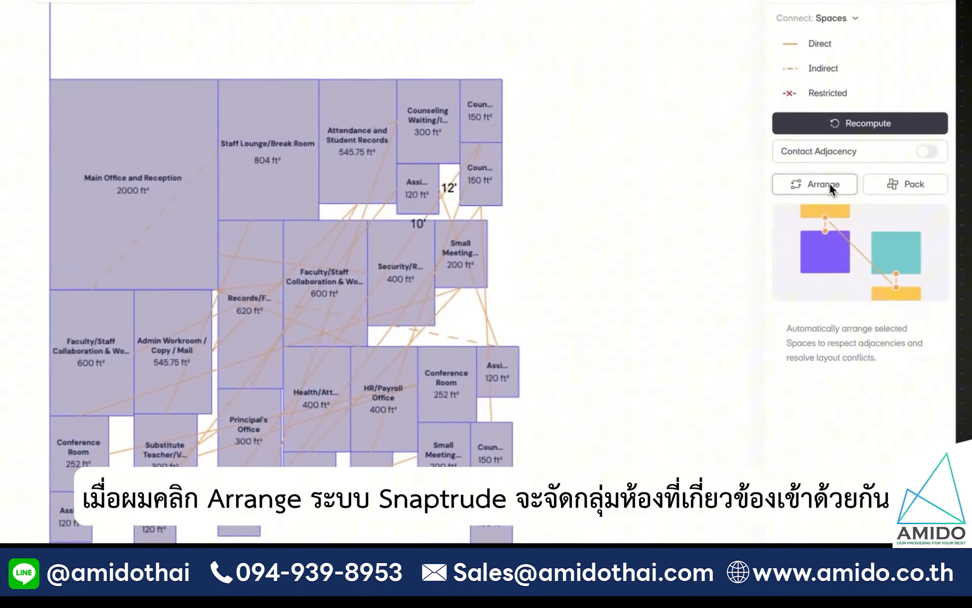
left_click(828, 183)
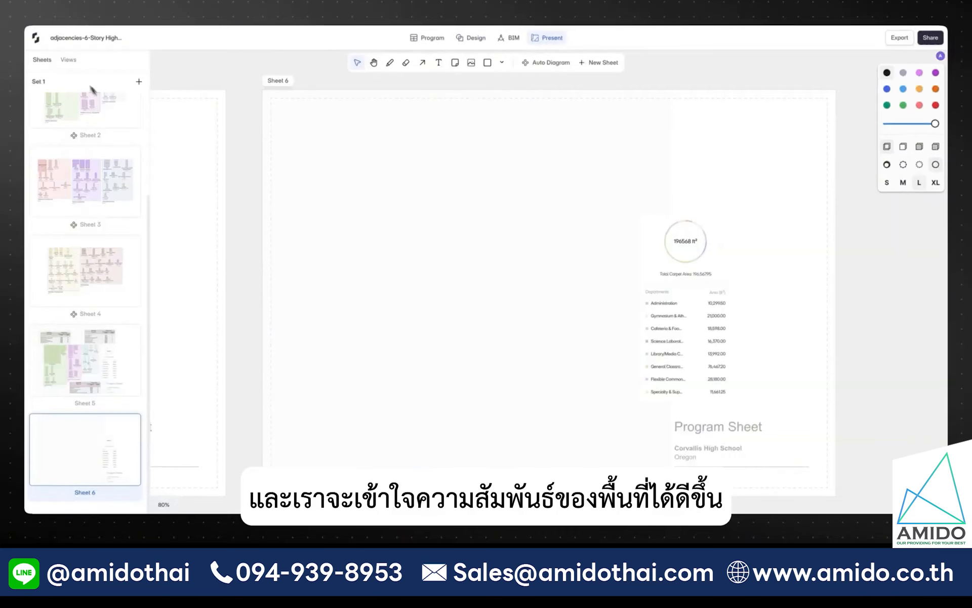
- Place the Plan 1 admin block view on presentation Sheet 6 and enlarge its drawing scale
left_click(68, 59)
left_click_drag(83, 122, 464, 304)
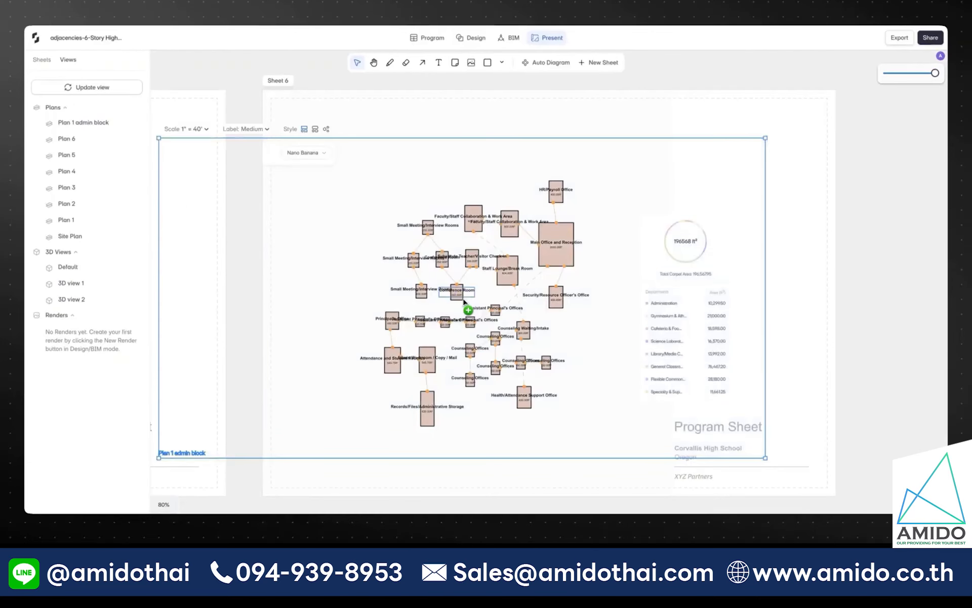
left_click(397, 158)
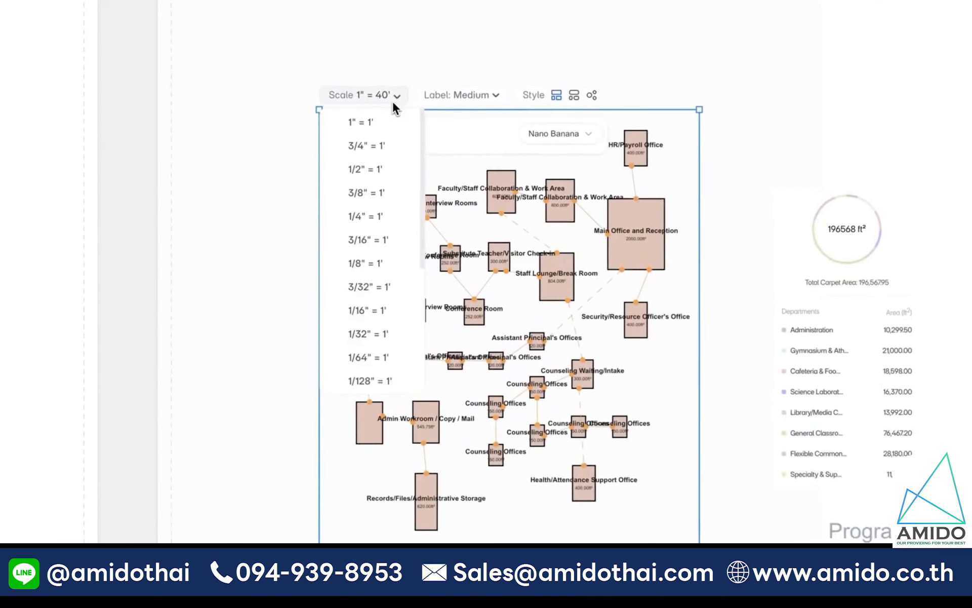
scroll(400, 243, "down", 5)
left_click(400, 259)
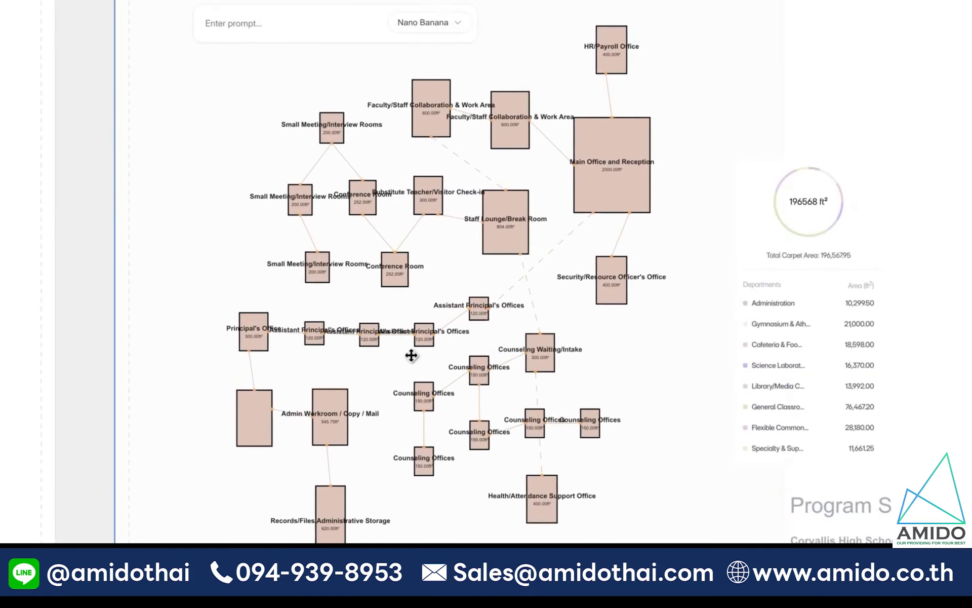
left_click(432, 8)
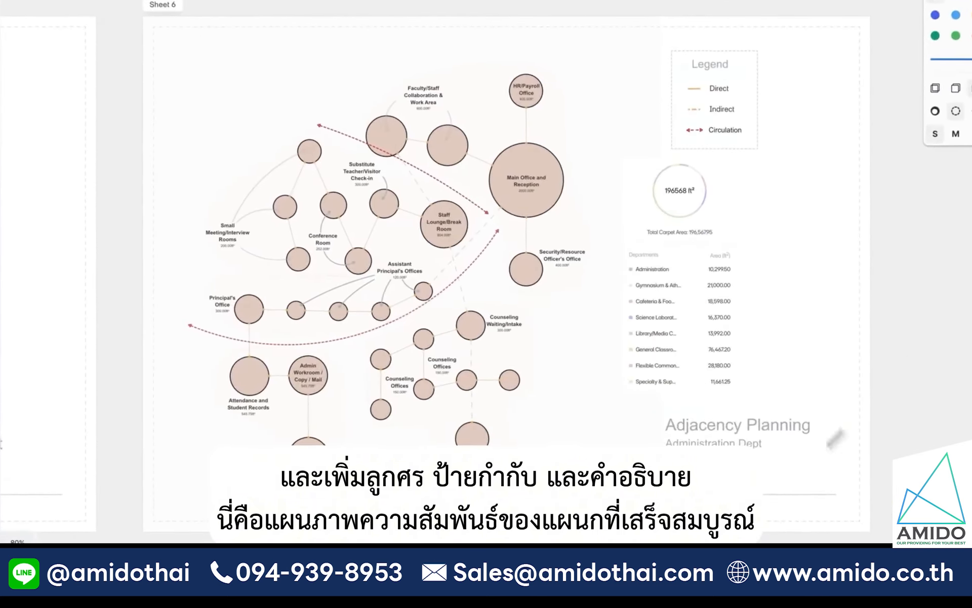
- In the program data spreadsheet, set the shorter dimension of the girls' and boys' PE locker rooms to 36'
left_click(115, 387)
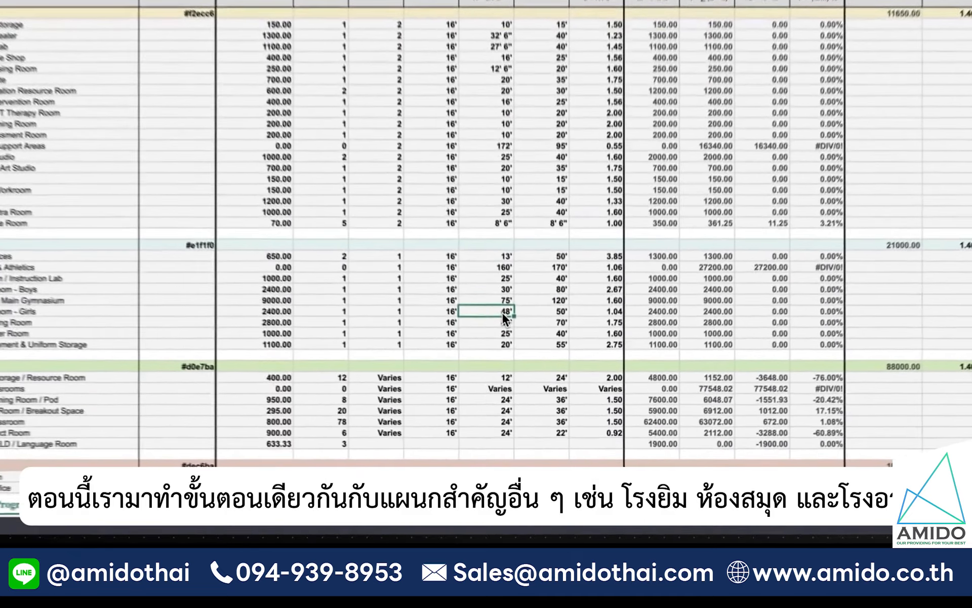
type("36")
key("Return")
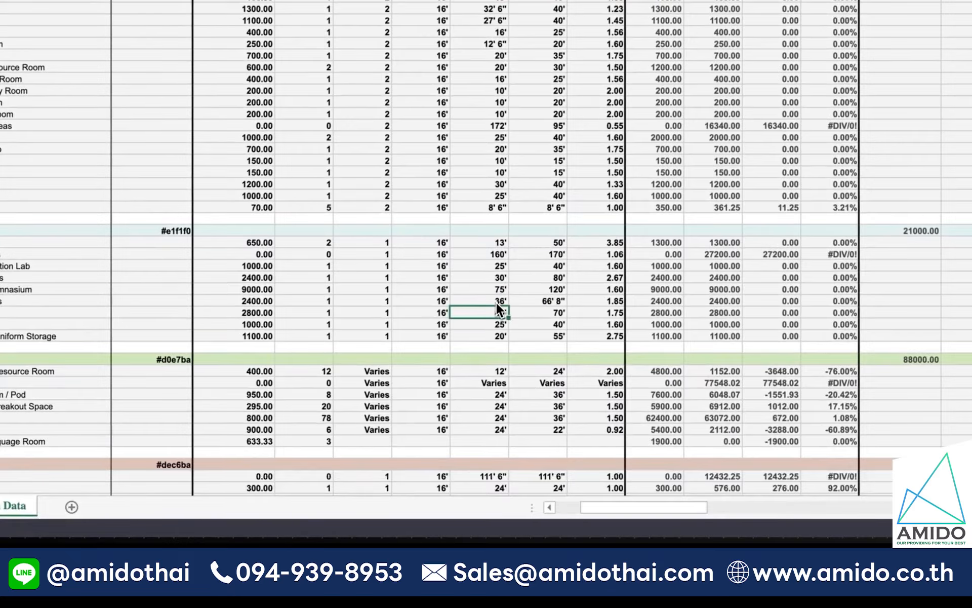
left_click(496, 302)
left_click(496, 280)
type("36")
key("Return")
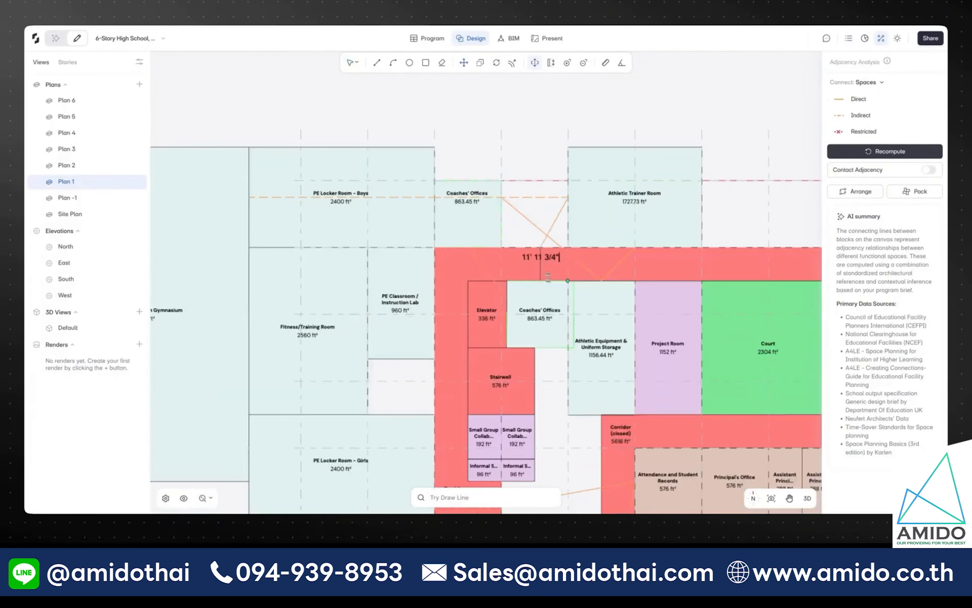
- Extrude the locker room block at the corner of the gymnasium wing upward by 16 ft in the 3D view
left_click(544, 334)
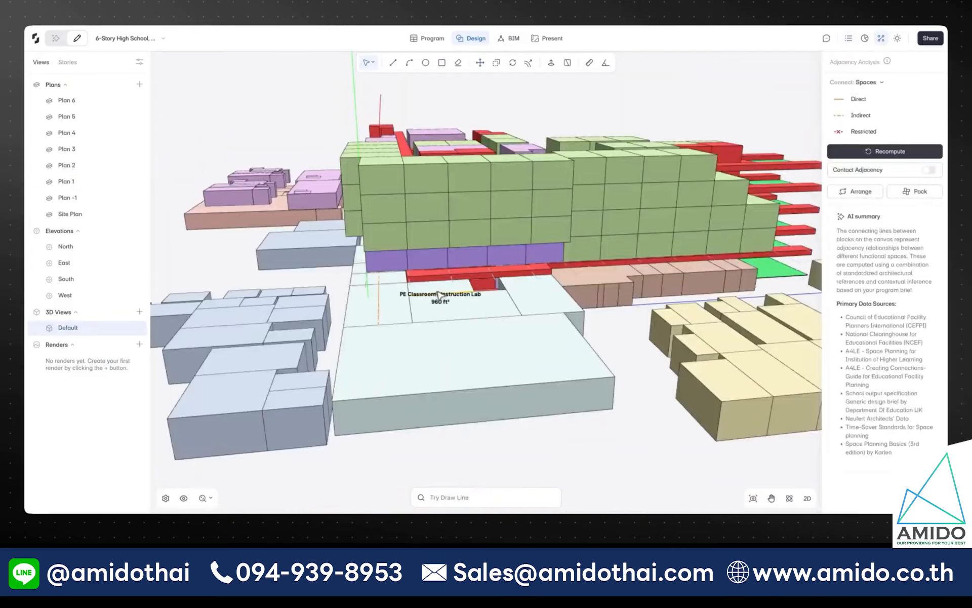
middle_click_drag(406, 306, 481, 317)
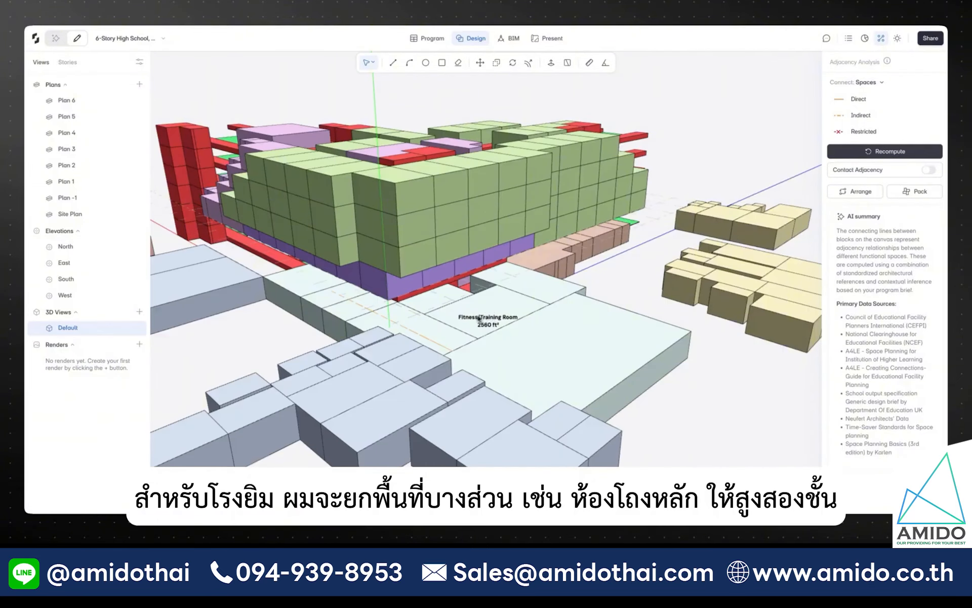
left_click(404, 318)
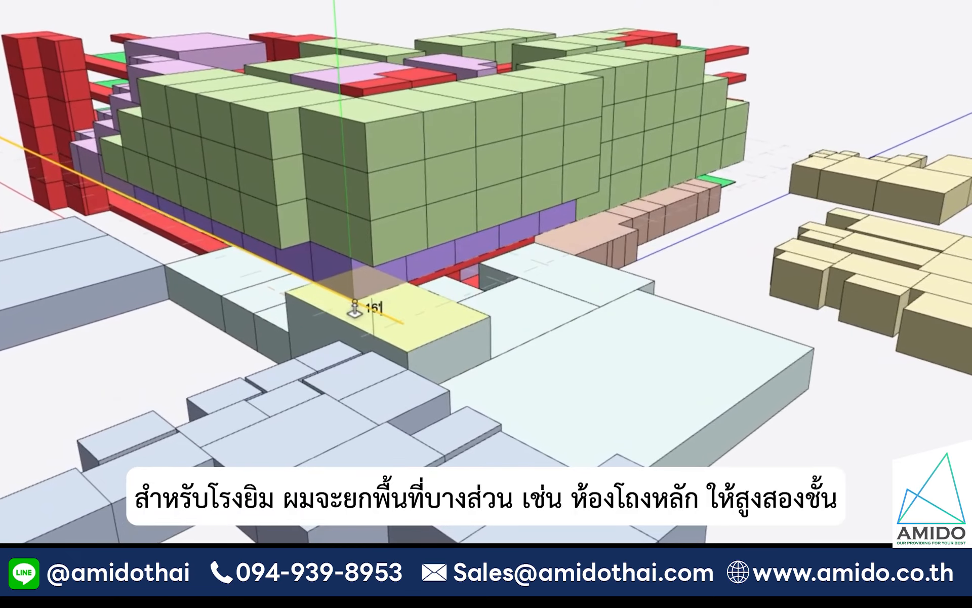